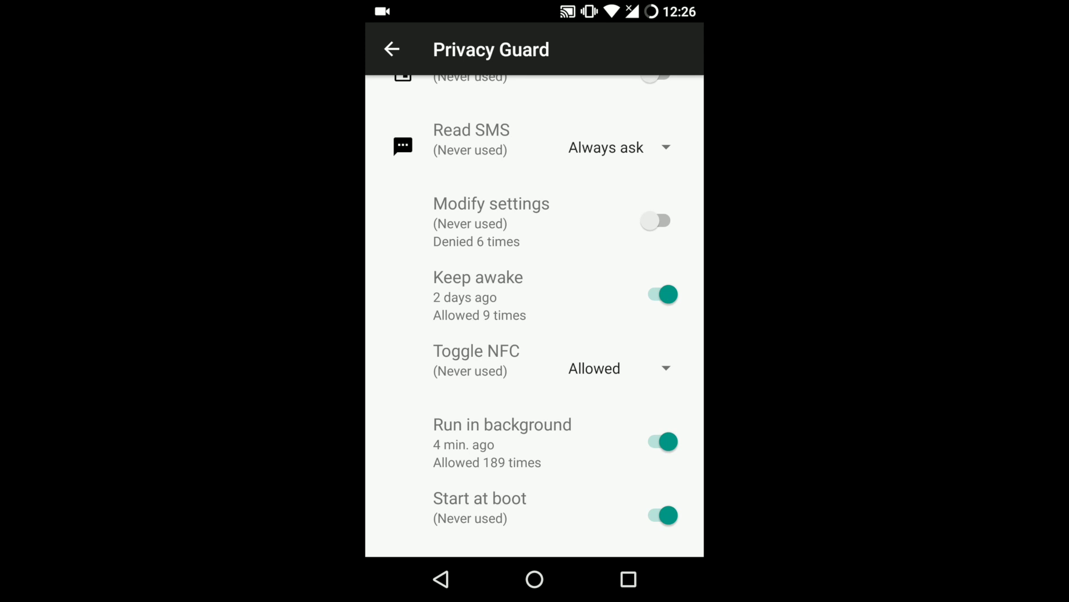
# Deny the app start-at-boot, background running and keep-awake permissions
pyautogui.click(663, 515)
pyautogui.click(664, 441)
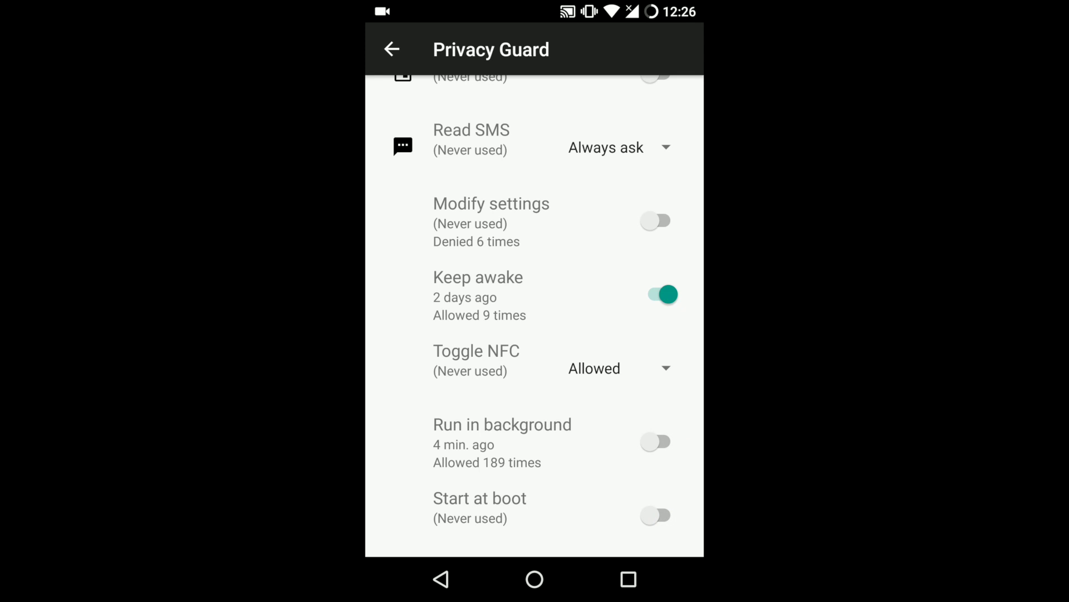
pyautogui.click(663, 294)
# Set the app's Toggle NFC access to Always ask and return to the Privacy settings
pyautogui.click(653, 366)
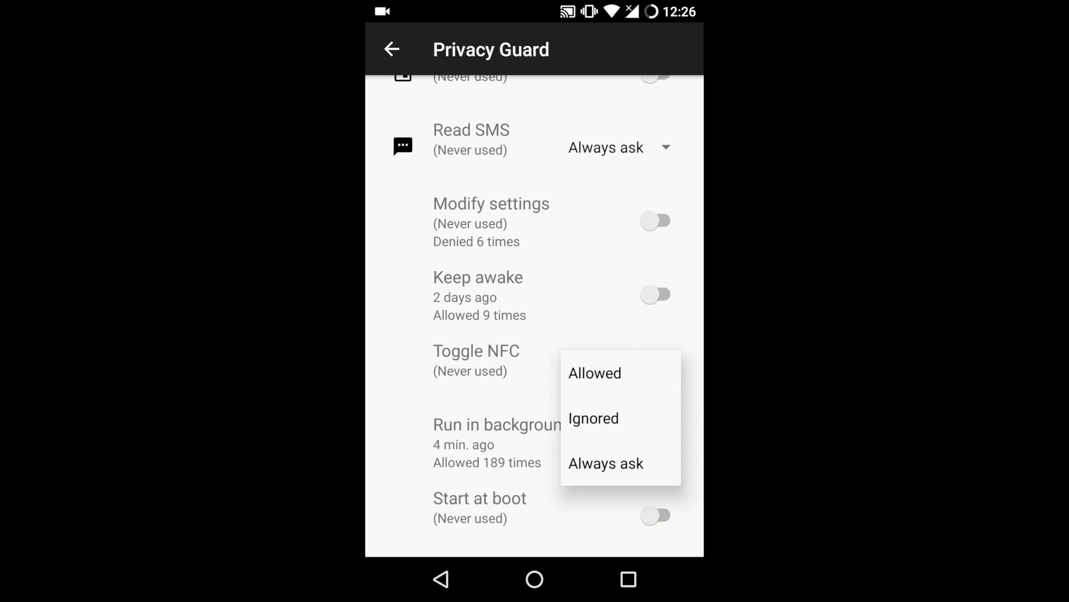
pyautogui.click(606, 463)
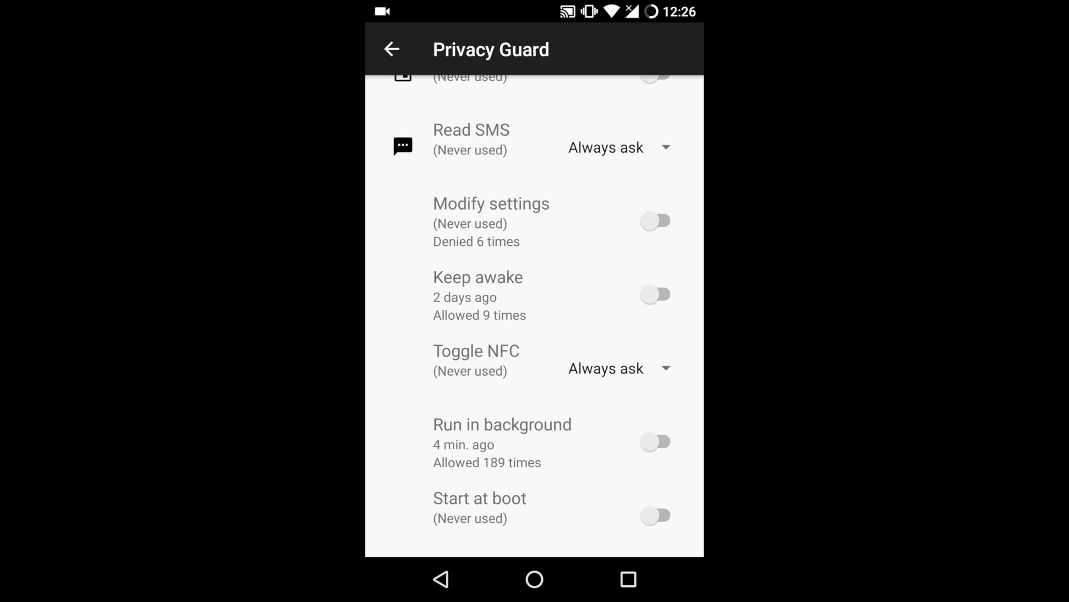
pyautogui.click(442, 579)
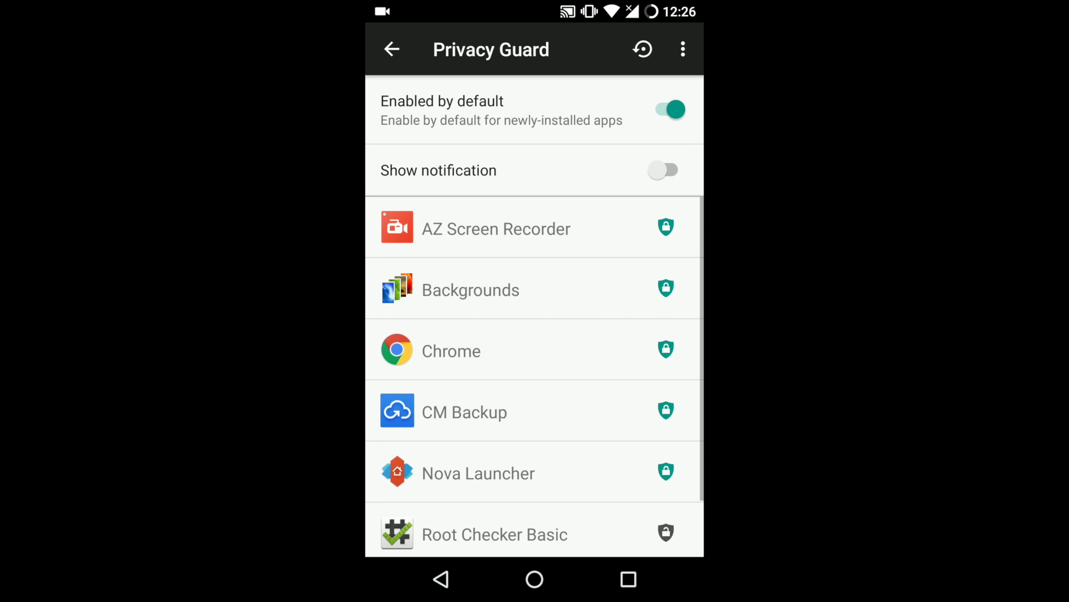
pyautogui.click(441, 579)
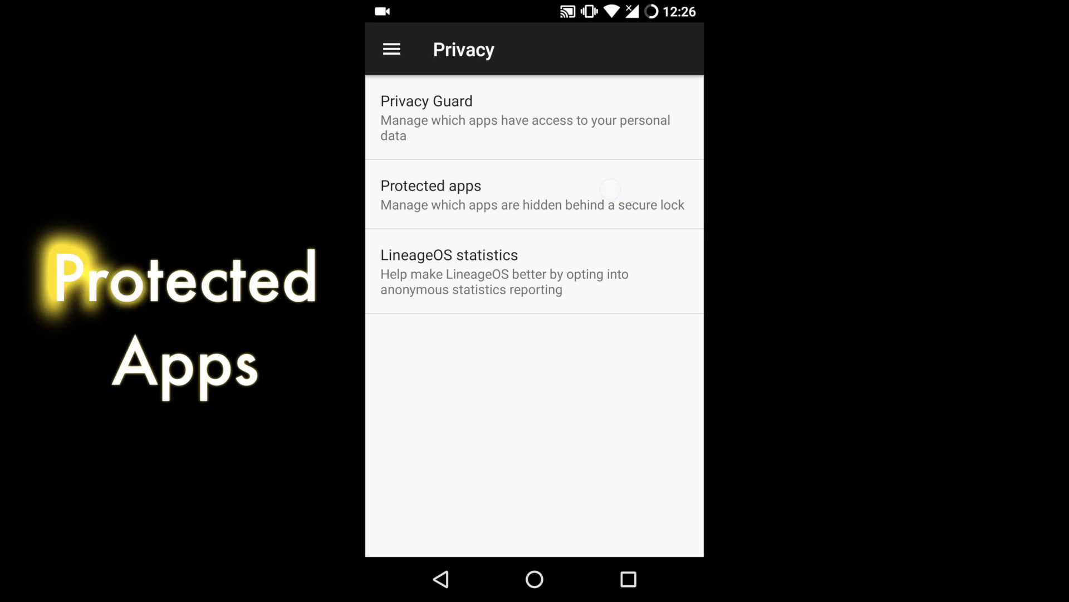
# Add Chrome to Protected apps after drawing the unlock pattern
pyautogui.click(610, 189)
pyautogui.moveTo(458, 229)
pyautogui.mouseDown()
pyautogui.moveTo(458, 383)
pyautogui.moveTo(612, 230)
pyautogui.mouseUp()
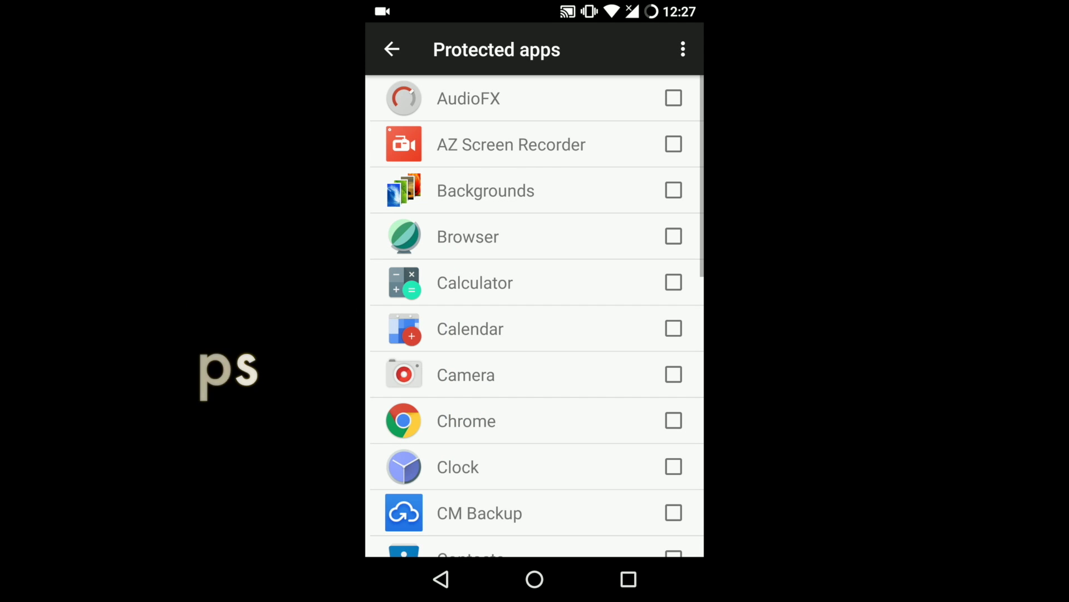
pyautogui.scroll(-3, 643, 335)
pyautogui.click(674, 280)
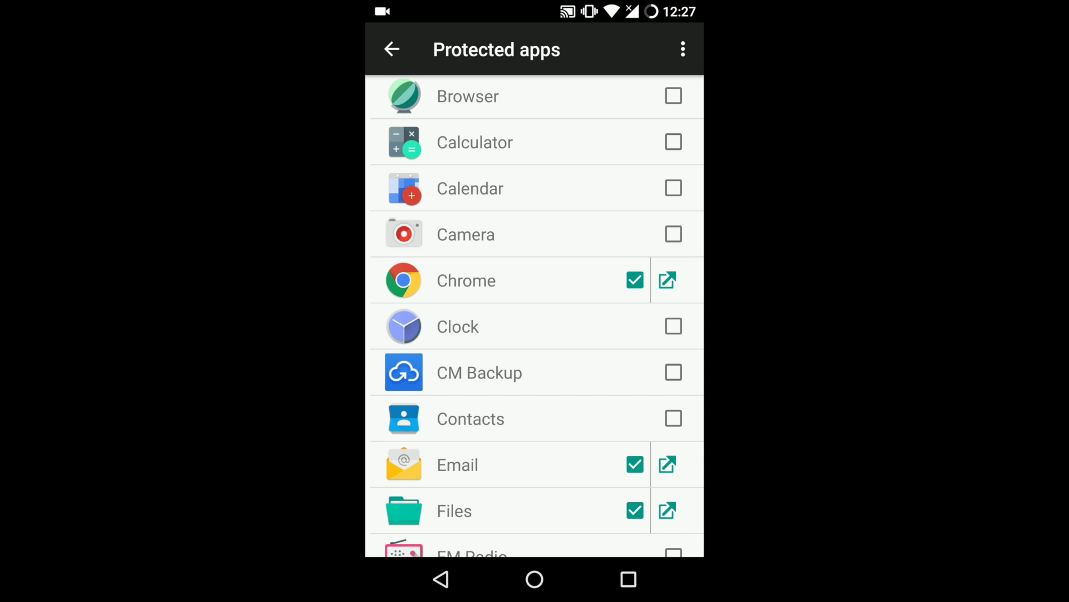
# Check the app drawer for hidden apps, then reopen Settings from the notification shade
pyautogui.click(535, 579)
pyautogui.click(535, 520)
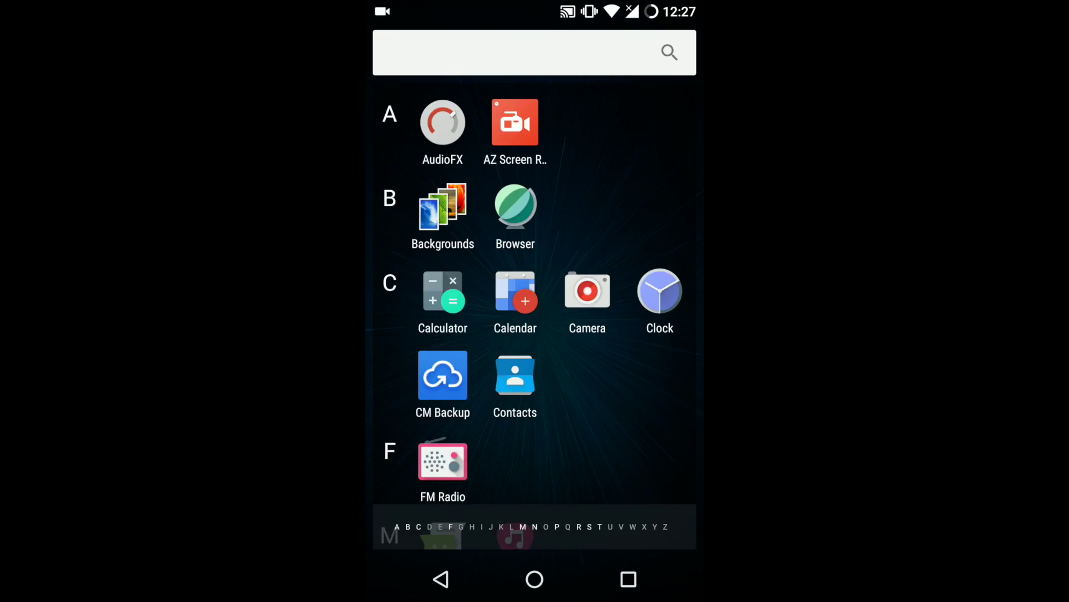
pyautogui.click(441, 579)
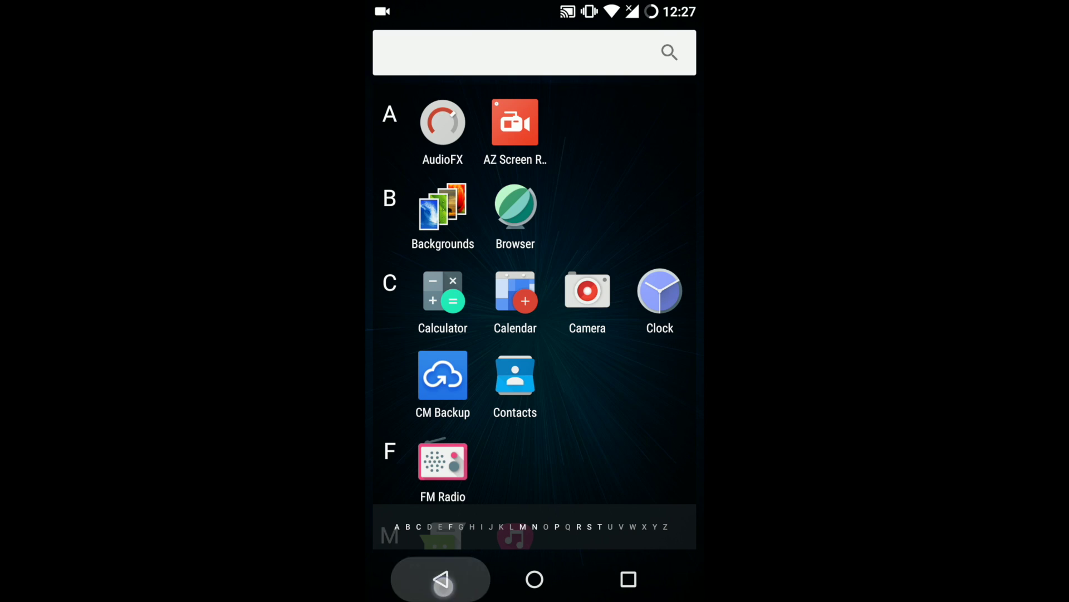
pyautogui.moveTo(534, 8); pyautogui.dragTo(535, 334)
pyautogui.click(627, 23)
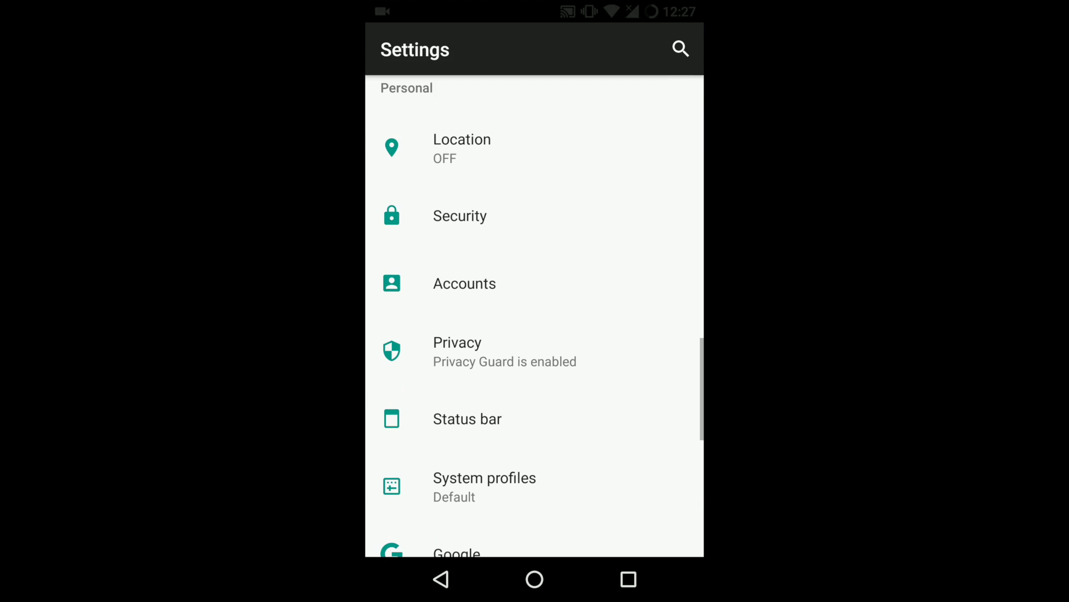
pyautogui.moveTo(636, 167)
pyautogui.mouseDown()
pyautogui.moveTo(636, 515)
pyautogui.moveTo(636, 460)
pyautogui.mouseUp()
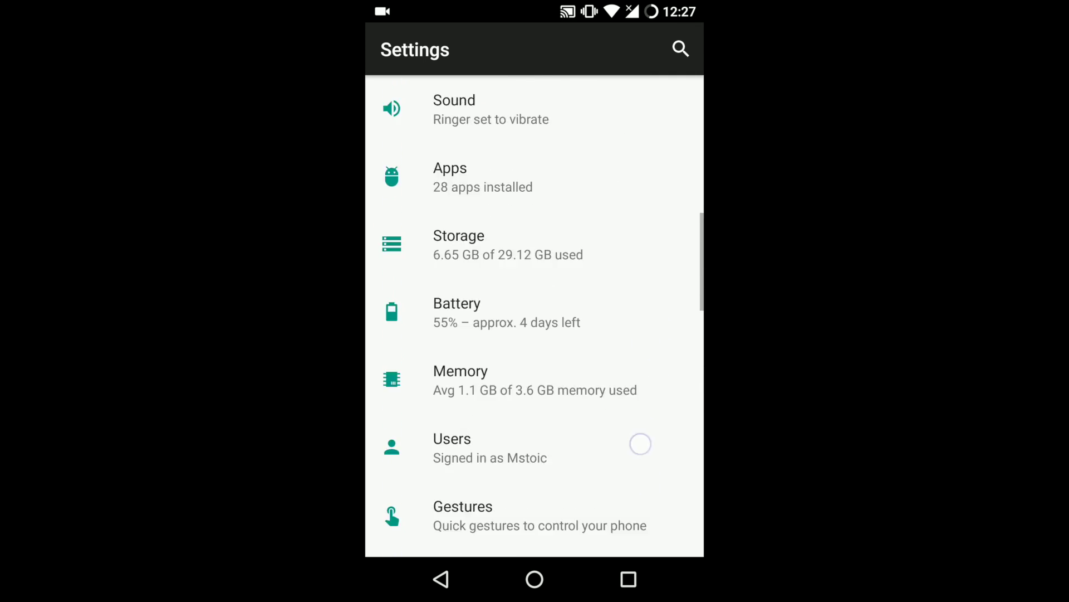
# Open Display > LiveDisplay and view the Display mode choices without changing them
pyautogui.moveTo(623, 125); pyautogui.dragTo(623, 418)
pyautogui.click(485, 330)
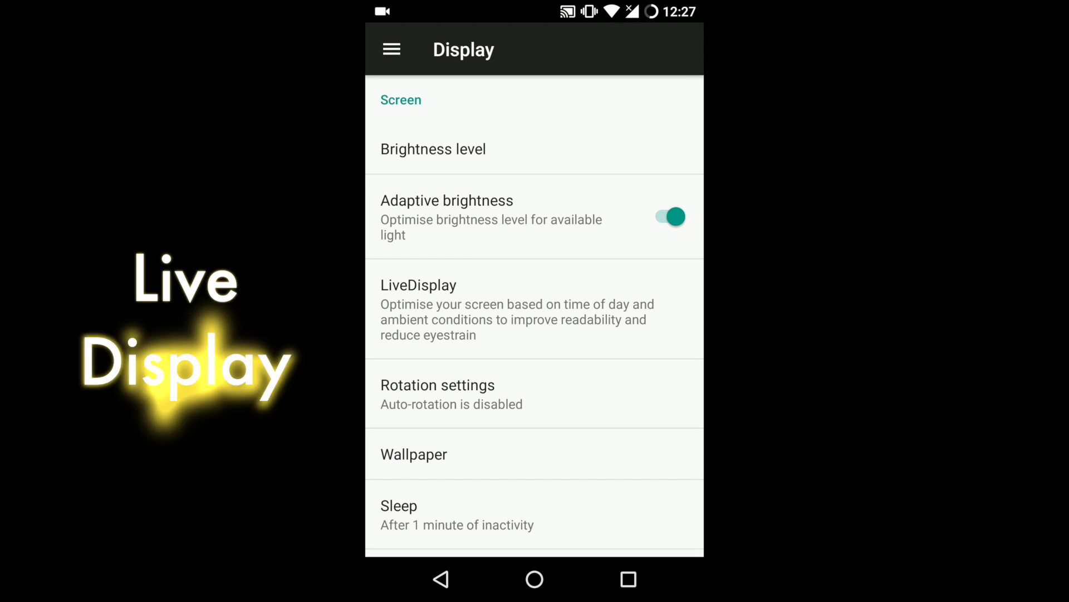
pyautogui.click(634, 321)
pyautogui.click(657, 171)
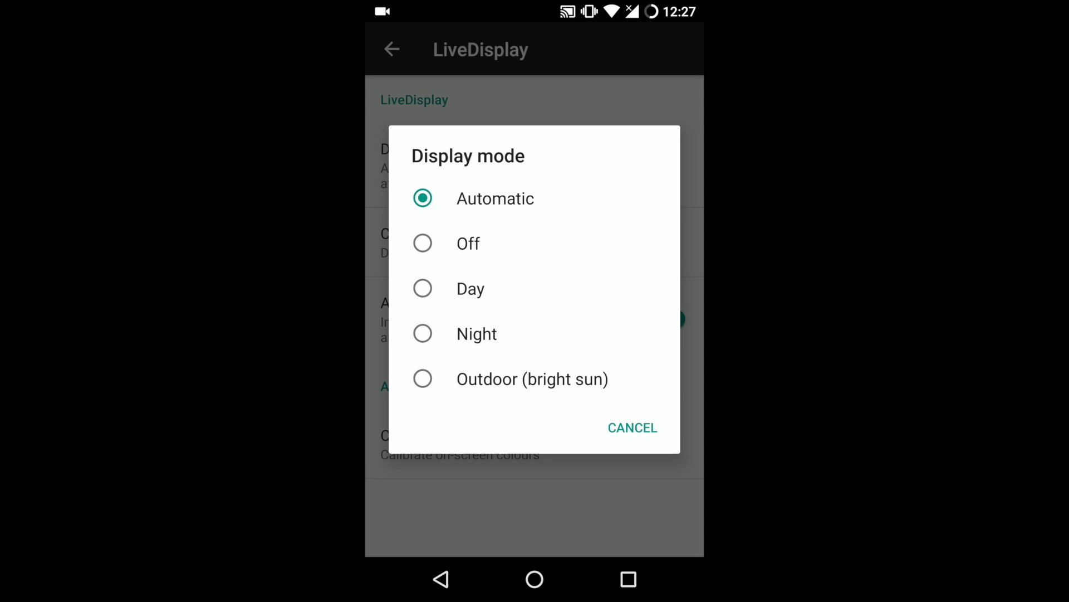
pyautogui.click(643, 427)
# Adjust day and night colour temperatures, then reset to Day 6500K, Night 4800K
pyautogui.click(535, 243)
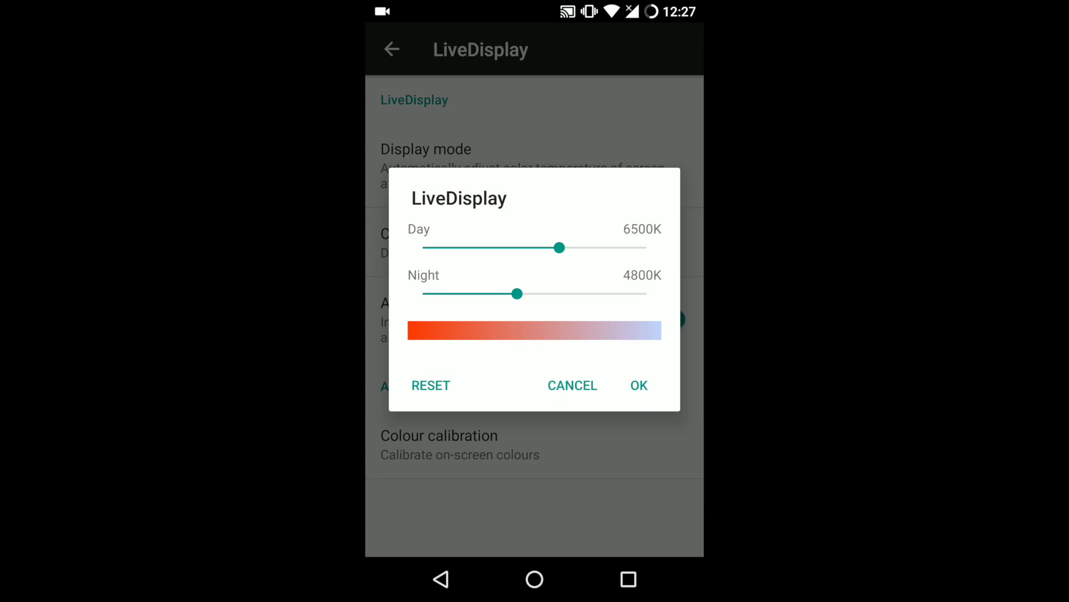
pyautogui.moveTo(517, 293); pyautogui.dragTo(537, 294)
pyautogui.moveTo(559, 247)
pyautogui.mouseDown()
pyautogui.moveTo(631, 248)
pyautogui.moveTo(555, 247)
pyautogui.mouseUp()
pyautogui.click(431, 385)
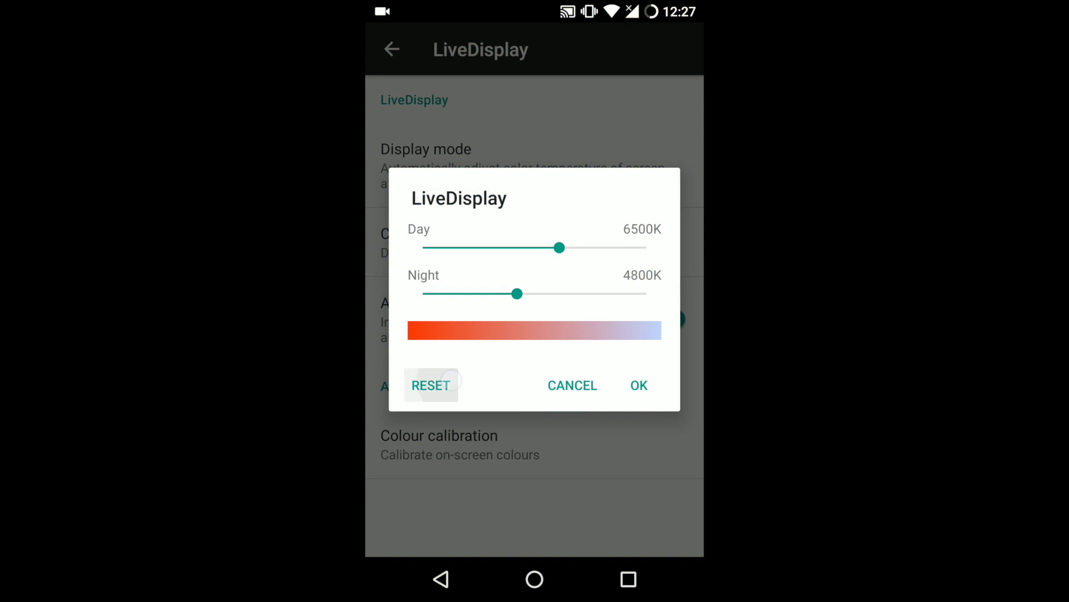
pyautogui.click(639, 385)
# Try lowering the colour calibration levels, reset them to defaults, and return to the main list
pyautogui.click(628, 442)
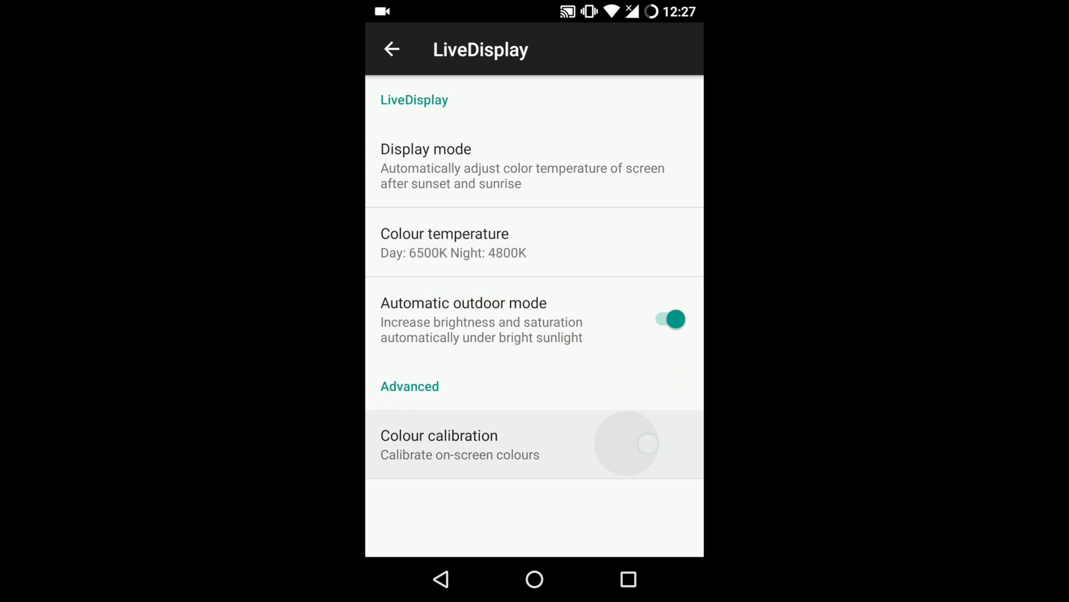
pyautogui.moveTo(646, 317)
pyautogui.mouseDown()
pyautogui.moveTo(580, 316)
pyautogui.moveTo(635, 317)
pyautogui.mouseUp()
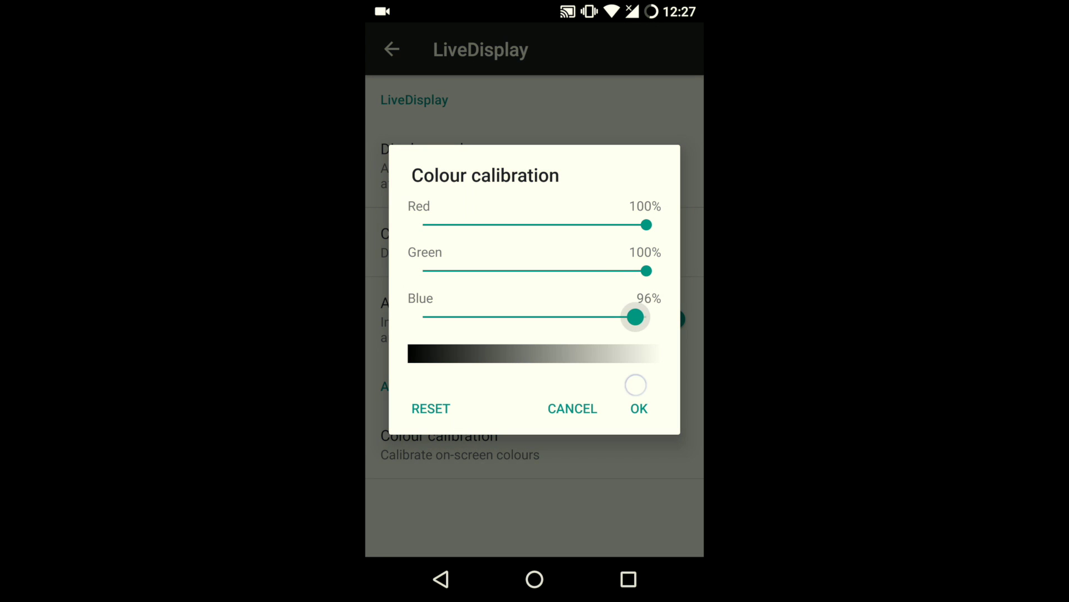
pyautogui.moveTo(646, 271)
pyautogui.mouseDown()
pyautogui.moveTo(600, 271)
pyautogui.moveTo(647, 270)
pyautogui.mouseUp()
pyautogui.moveTo(646, 225)
pyautogui.mouseDown()
pyautogui.moveTo(543, 225)
pyautogui.moveTo(647, 225)
pyautogui.mouseUp()
pyautogui.click(432, 409)
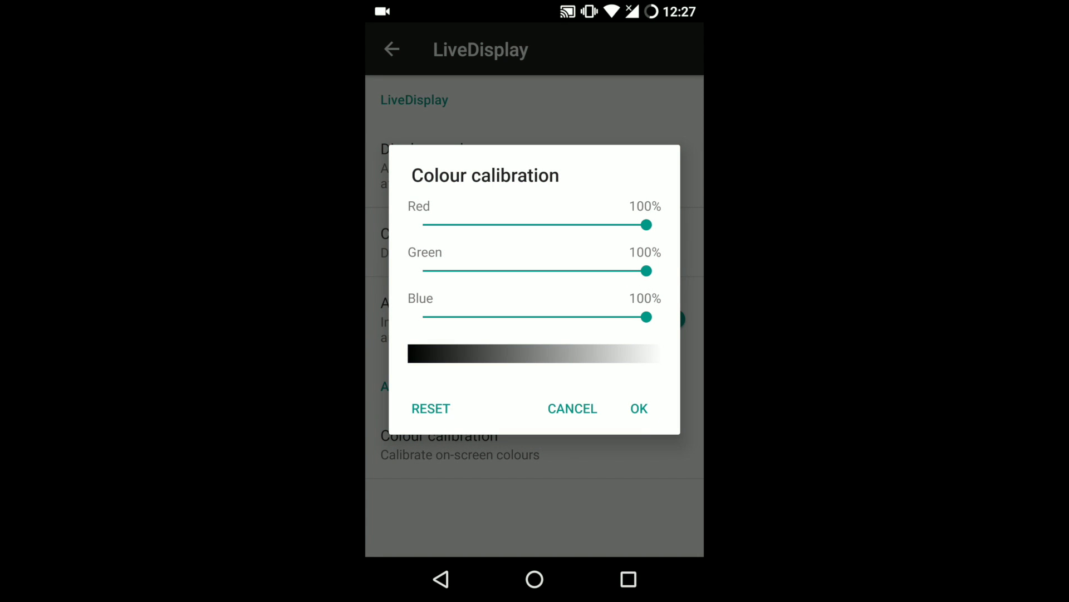
pyautogui.click(639, 409)
pyautogui.click(440, 578)
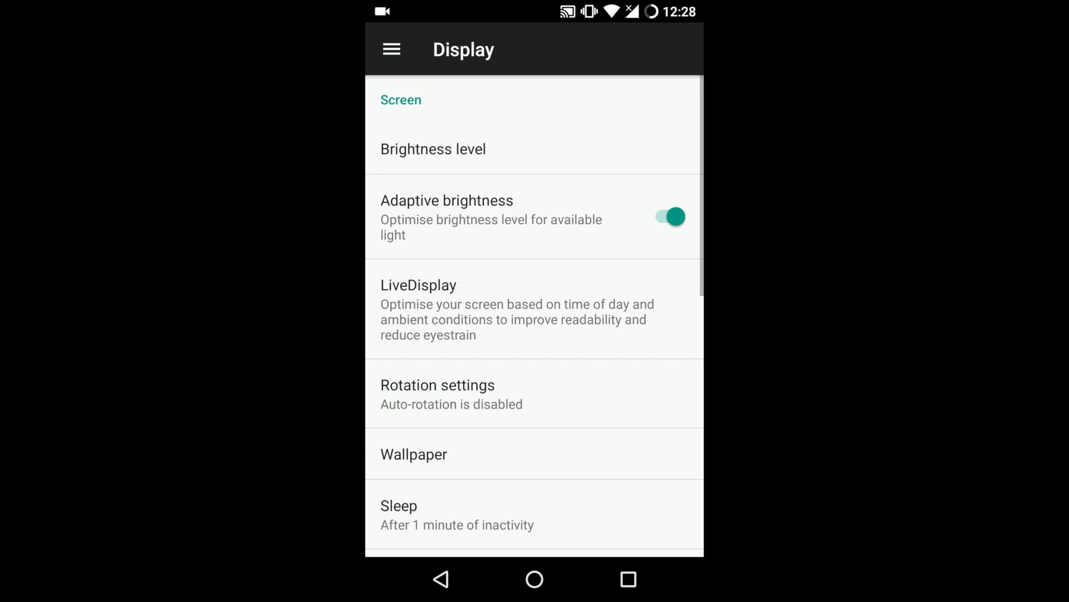
pyautogui.click(440, 579)
pyautogui.scroll(5, 535, 335)
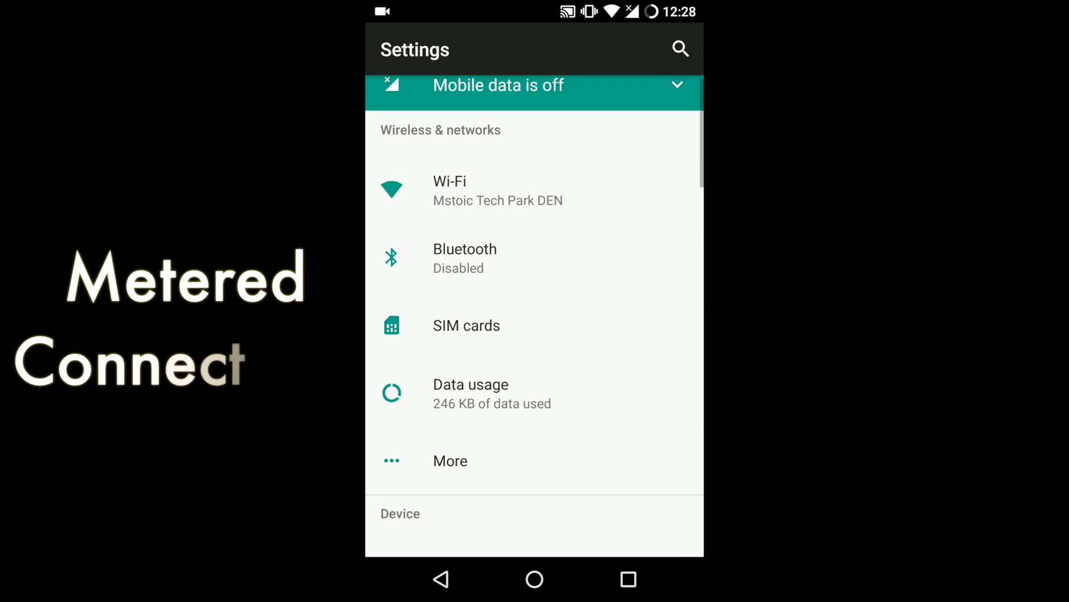
# Switch on Mstoic Photon and Mstoic Third Floor under Data usage network restrictions, then go back
pyautogui.click(471, 394)
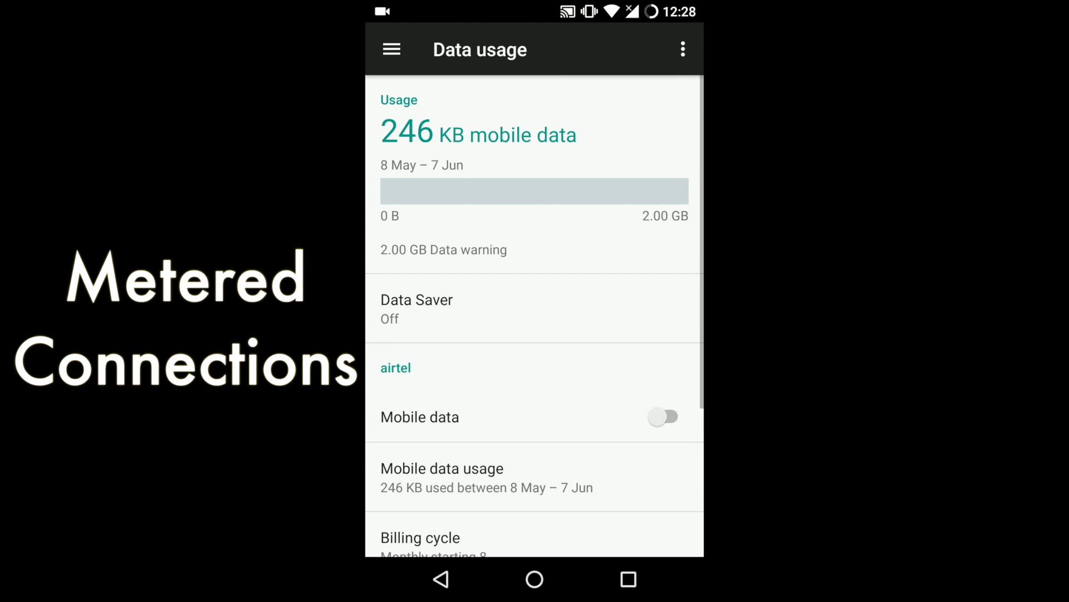
pyautogui.scroll(-5, 535, 334)
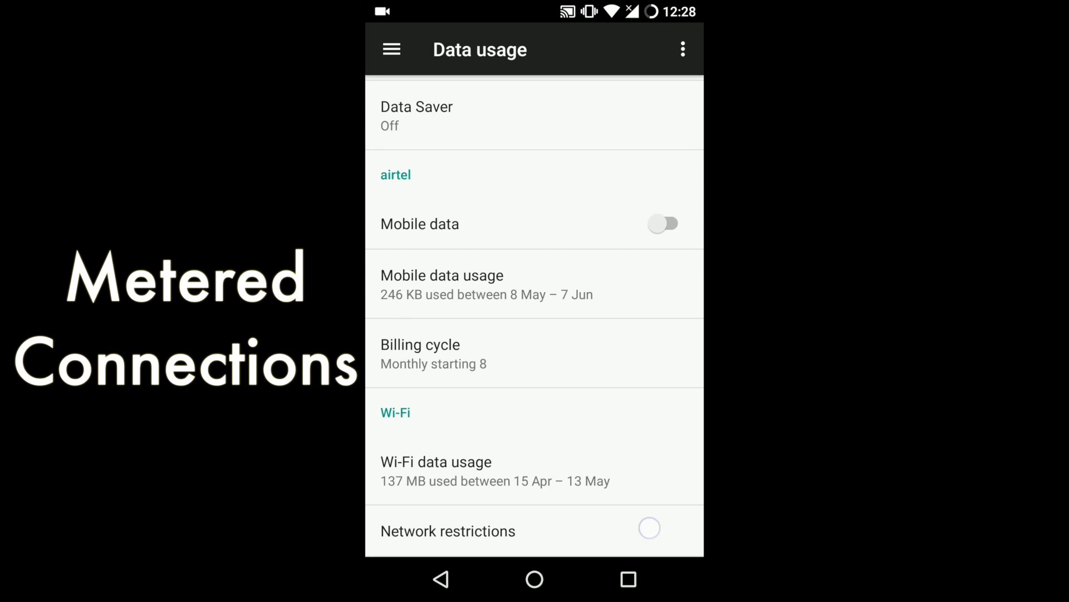
pyautogui.click(649, 528)
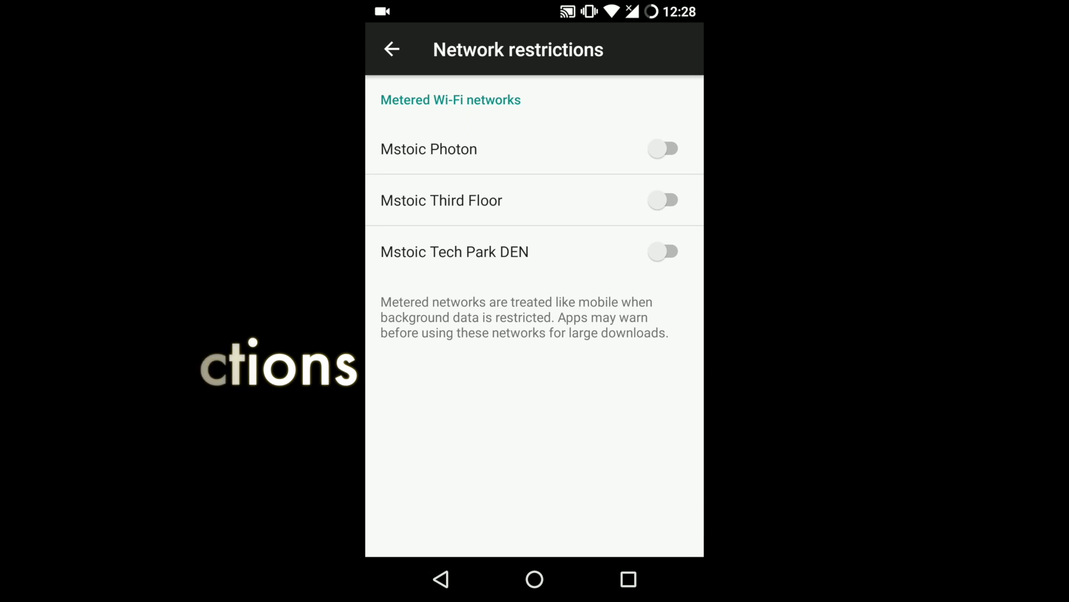
pyautogui.click(663, 149)
pyautogui.click(664, 201)
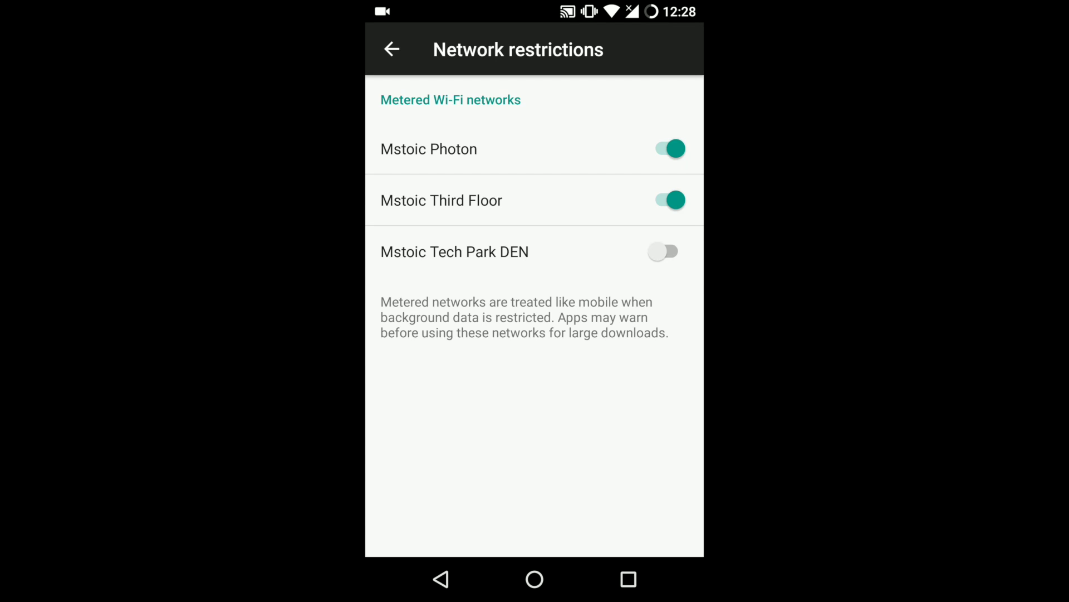
pyautogui.click(441, 579)
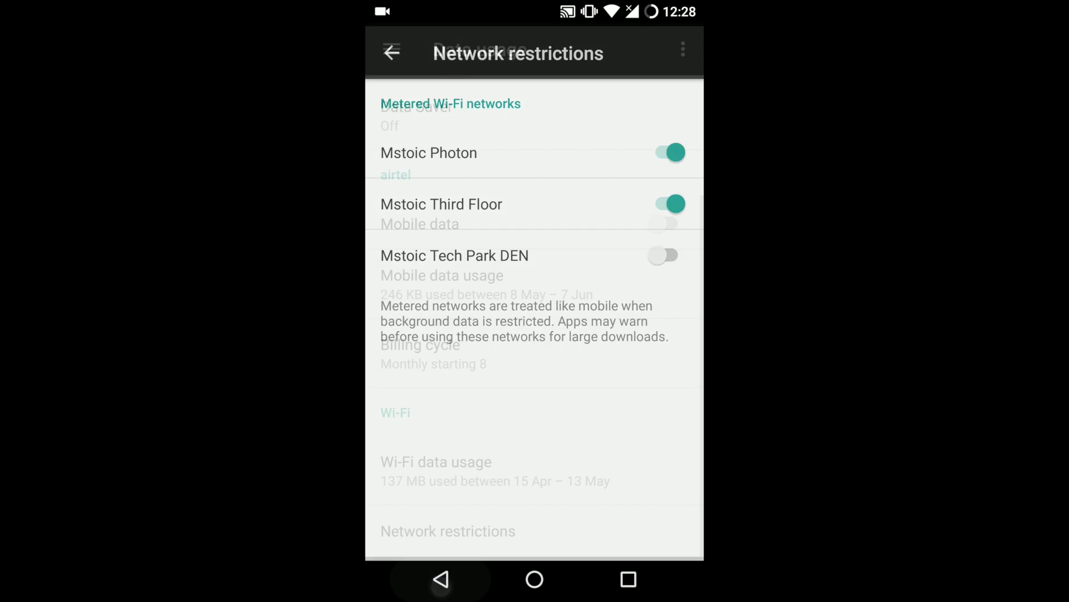
pyautogui.click(441, 580)
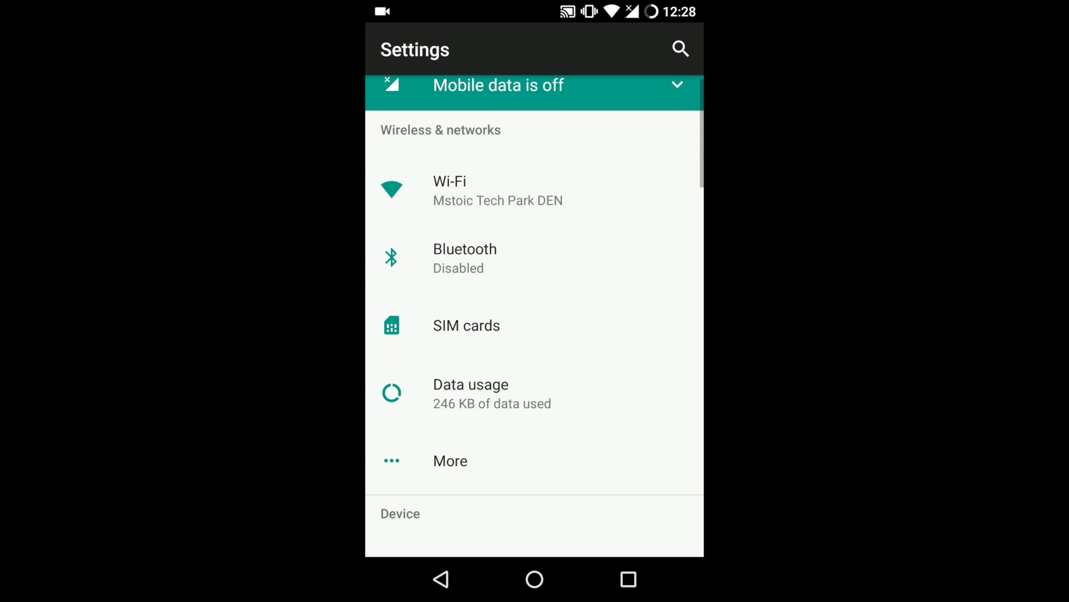
pyautogui.scroll(-10, 625, 478)
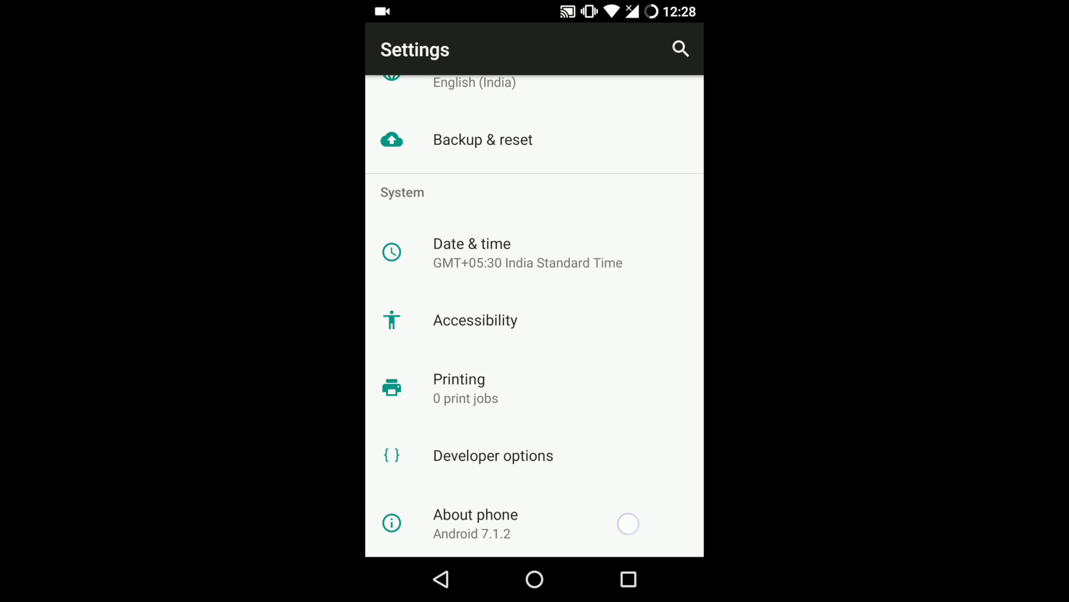
pyautogui.click(627, 523)
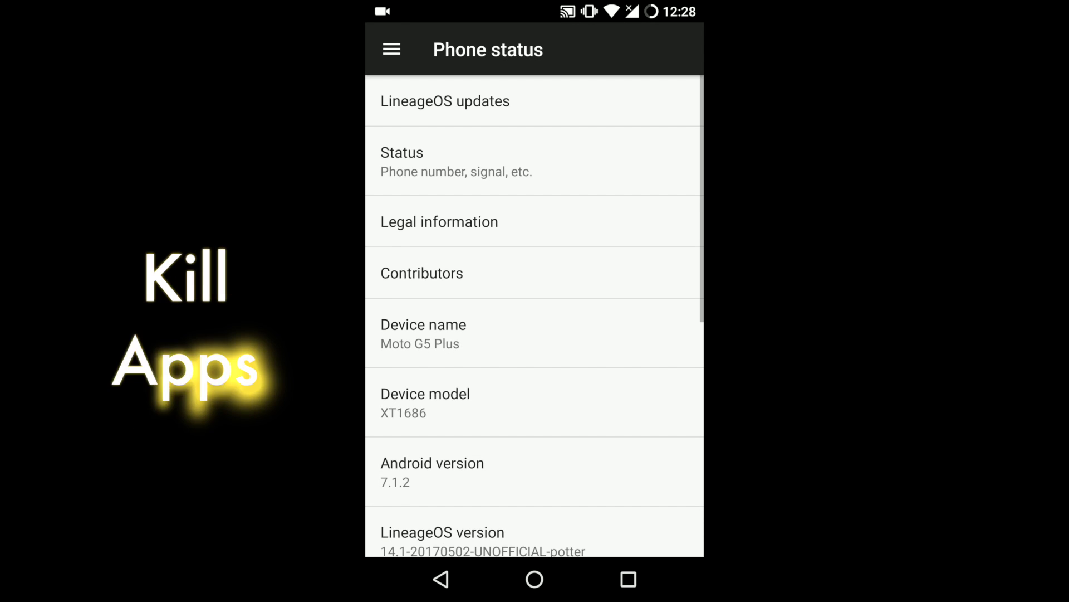
pyautogui.scroll(-5, 585, 335)
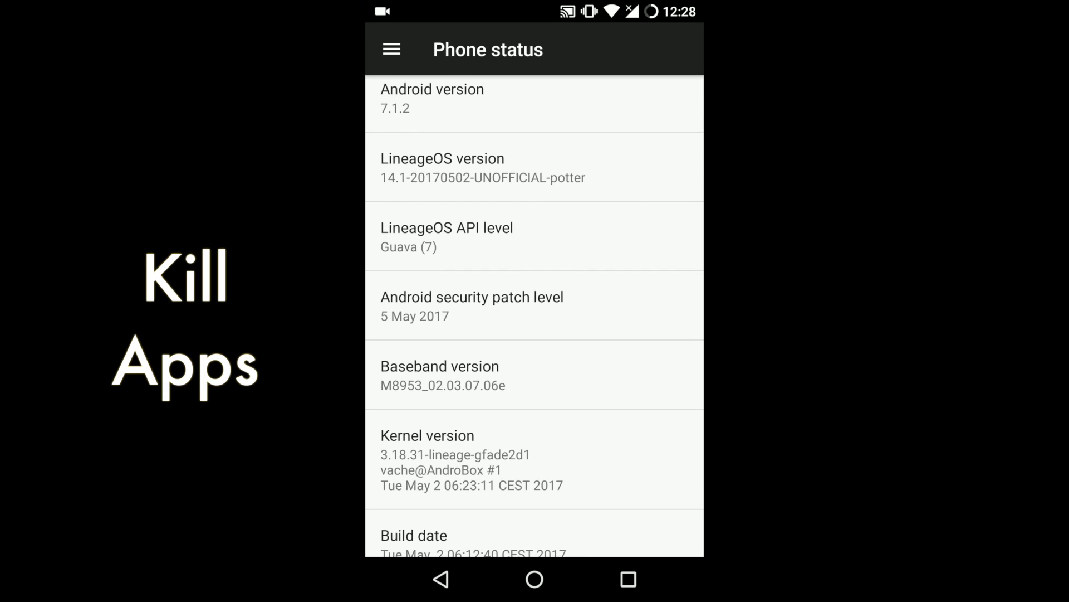
pyautogui.scroll(-5, 672, 376)
pyautogui.click(618, 447)
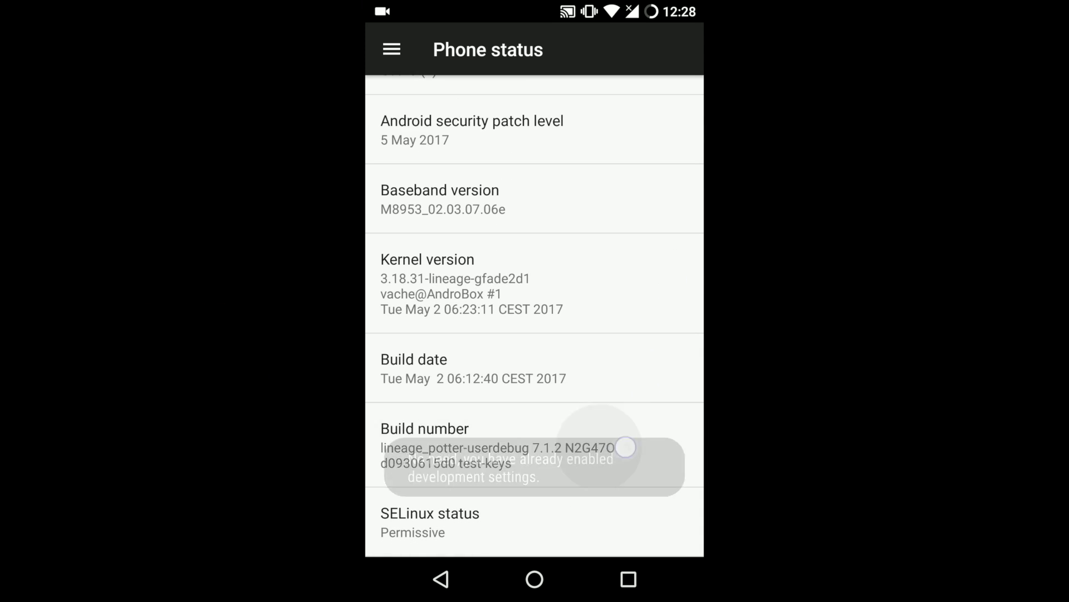
pyautogui.click(643, 434)
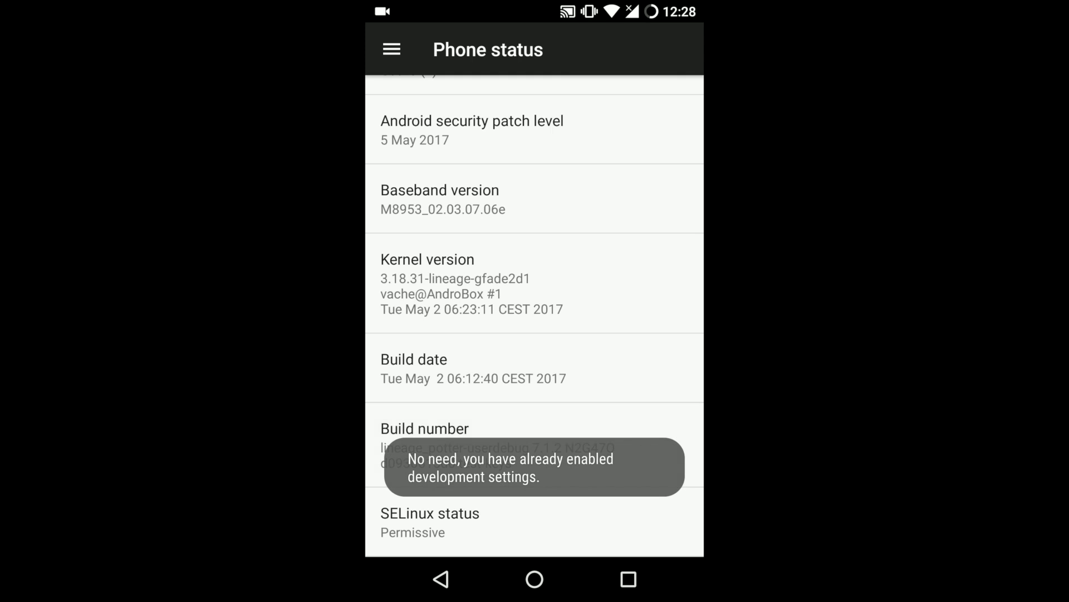
pyautogui.click(440, 579)
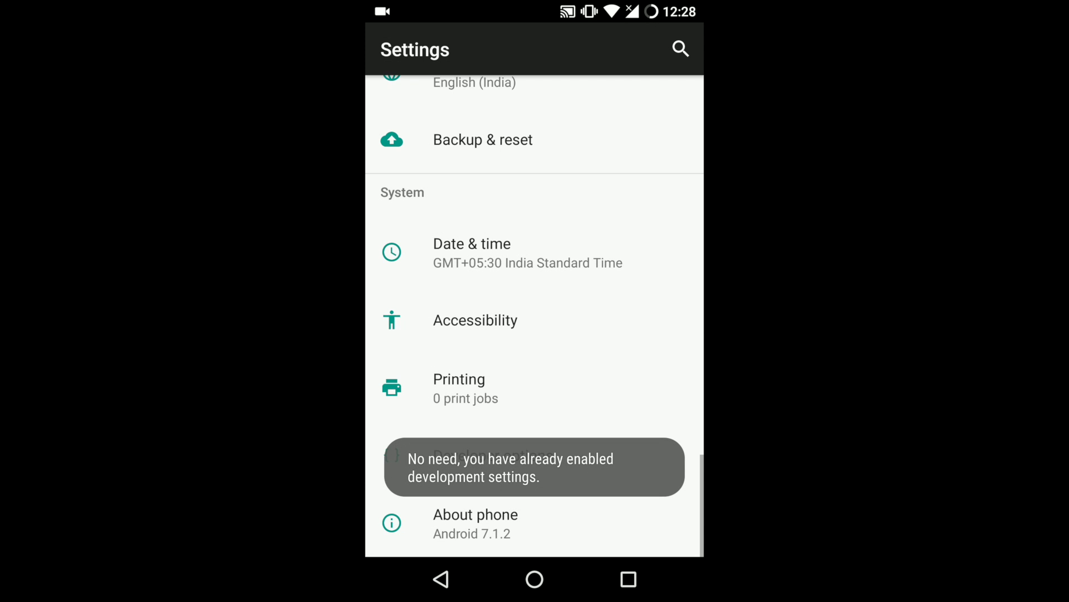
pyautogui.click(620, 459)
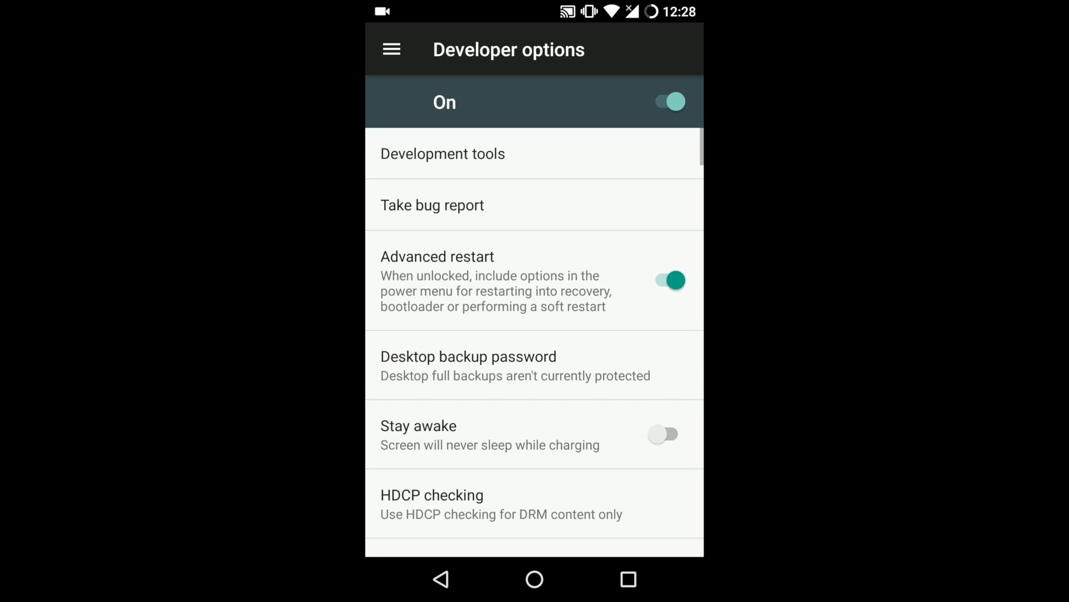
pyautogui.scroll(-10, 535, 334)
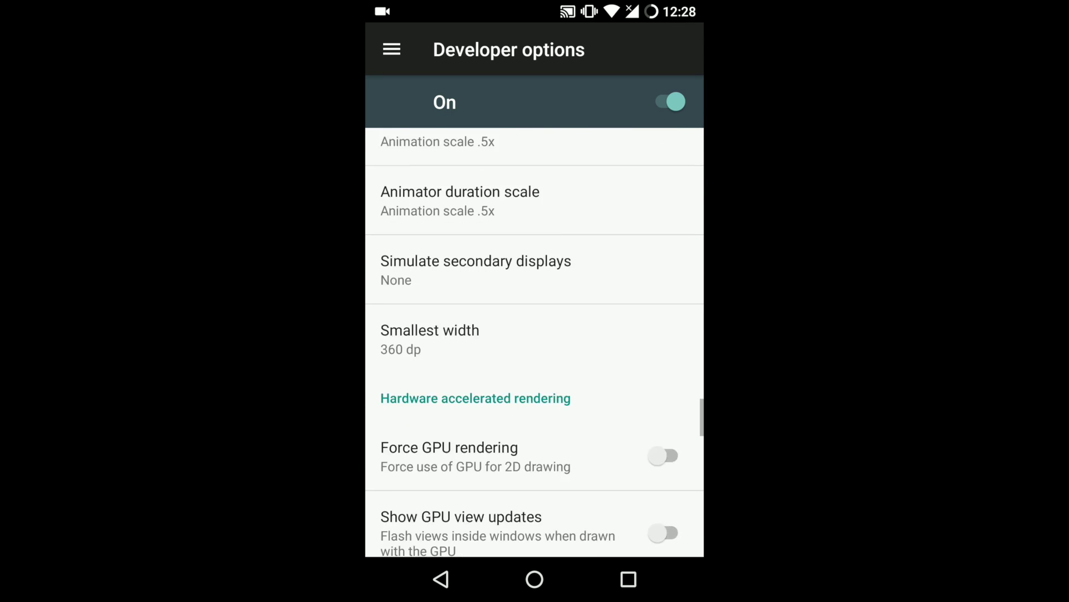
pyautogui.scroll(-10, 534, 335)
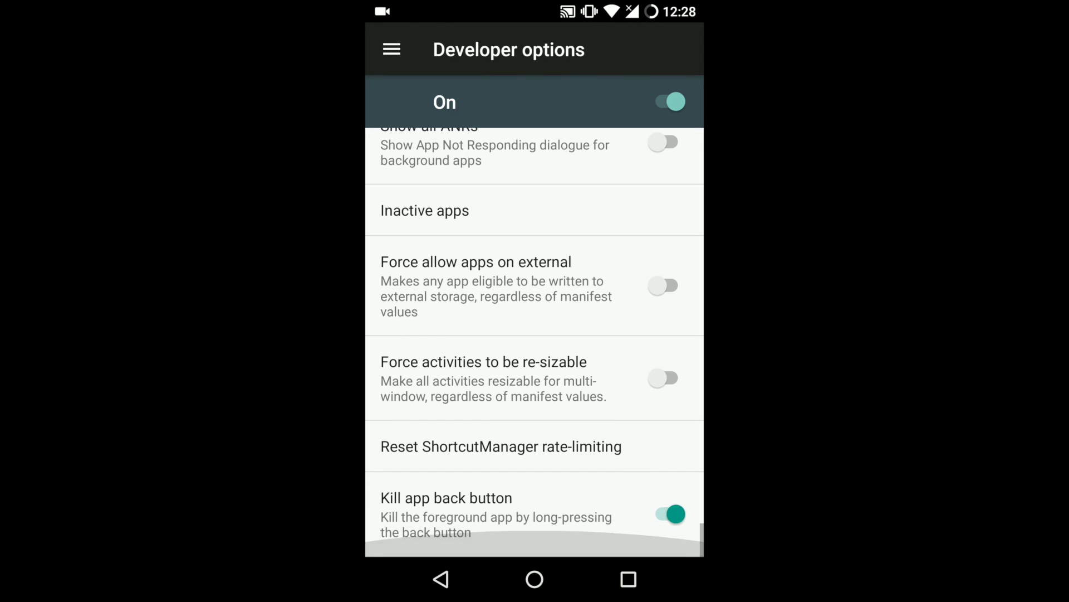
# Enable Kill app back button, kill the Phone app by holding Back, and reopen Settings
pyautogui.click(501, 514)
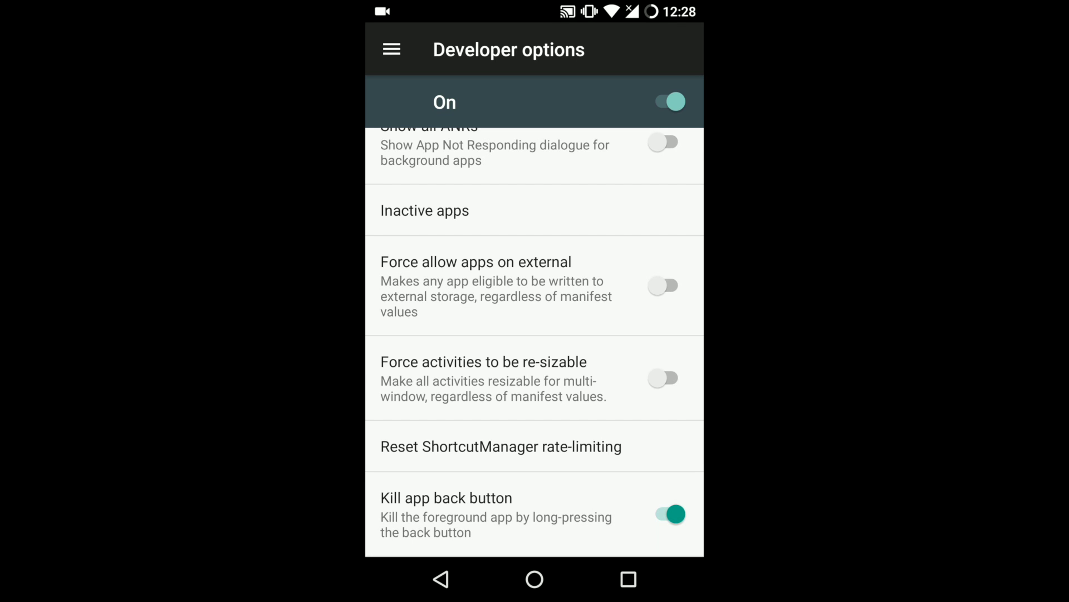
pyautogui.click(441, 579)
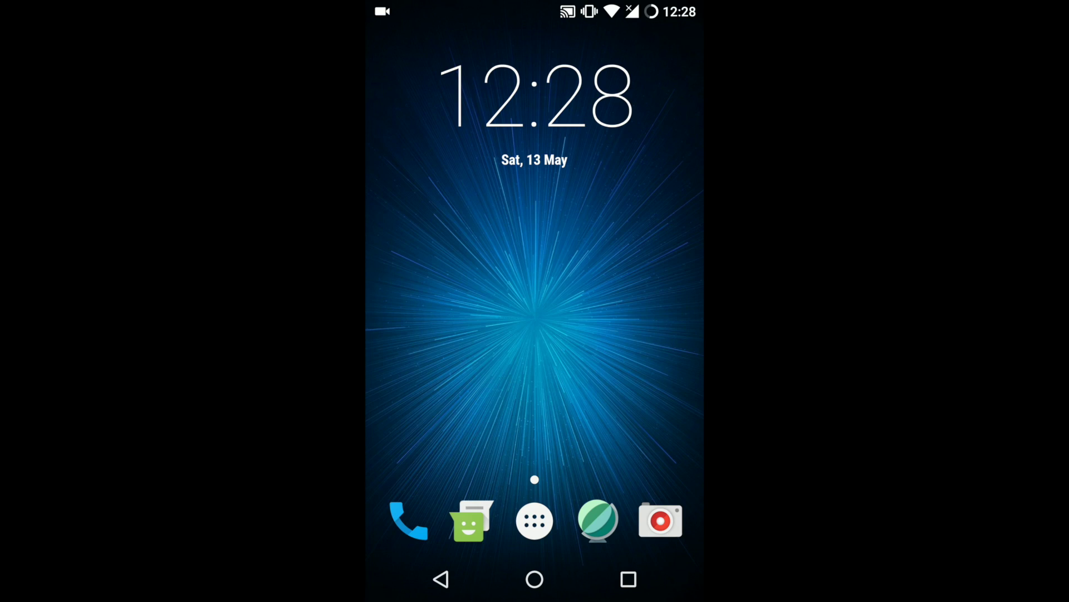
pyautogui.click(393, 519)
pyautogui.click(442, 579)
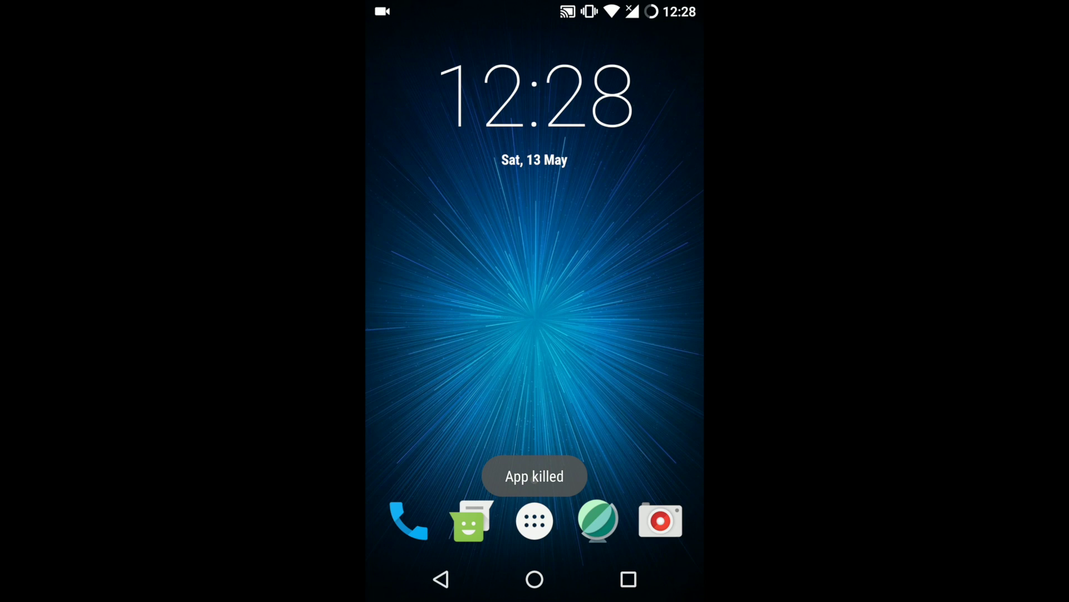
pyautogui.moveTo(635, 9); pyautogui.dragTo(636, 251)
pyautogui.click(626, 34)
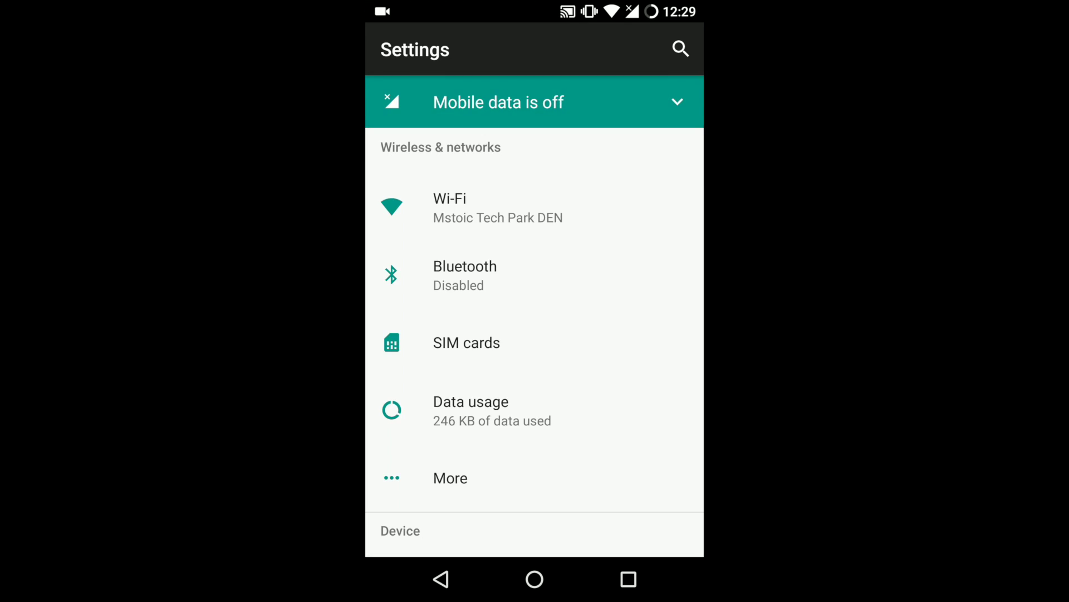
pyautogui.moveTo(655, 401); pyautogui.dragTo(652, 134)
# Turn on Auto-rotate screen in the Display rotation settings
pyautogui.click(502, 250)
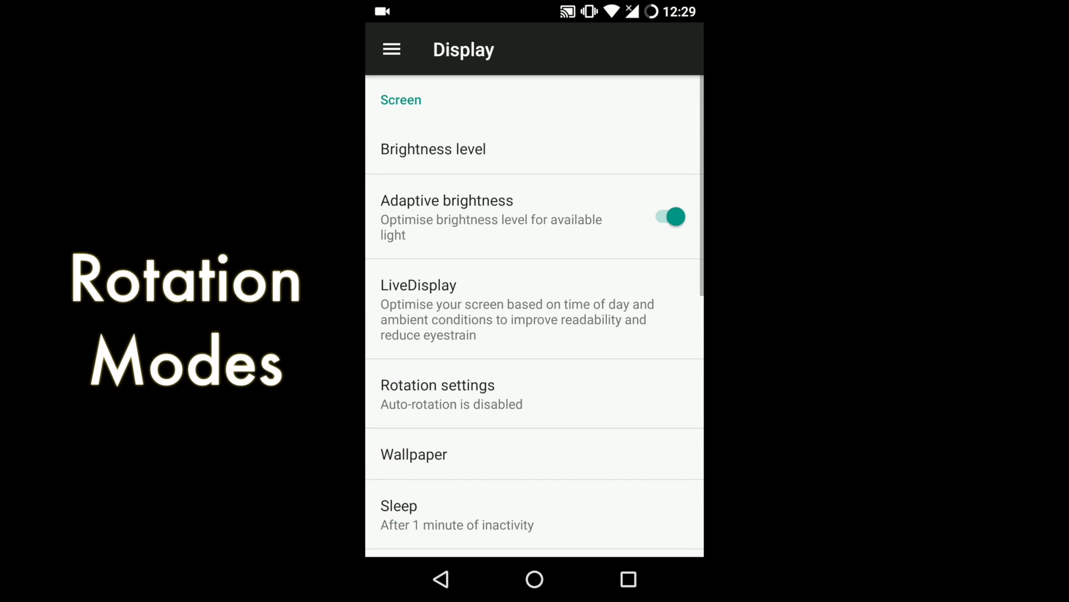
pyautogui.click(502, 393)
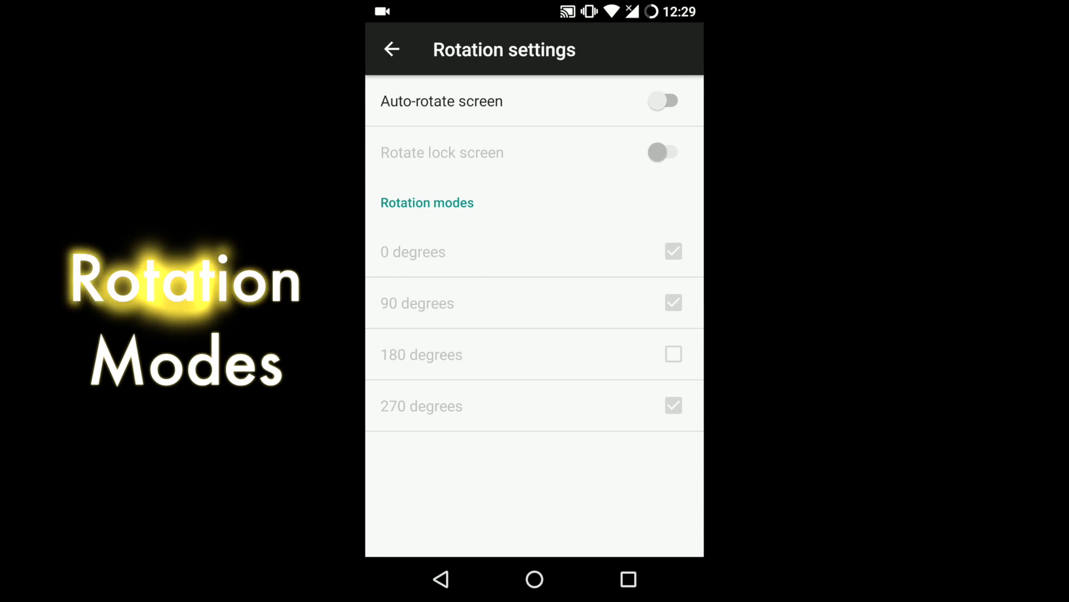
pyautogui.click(669, 102)
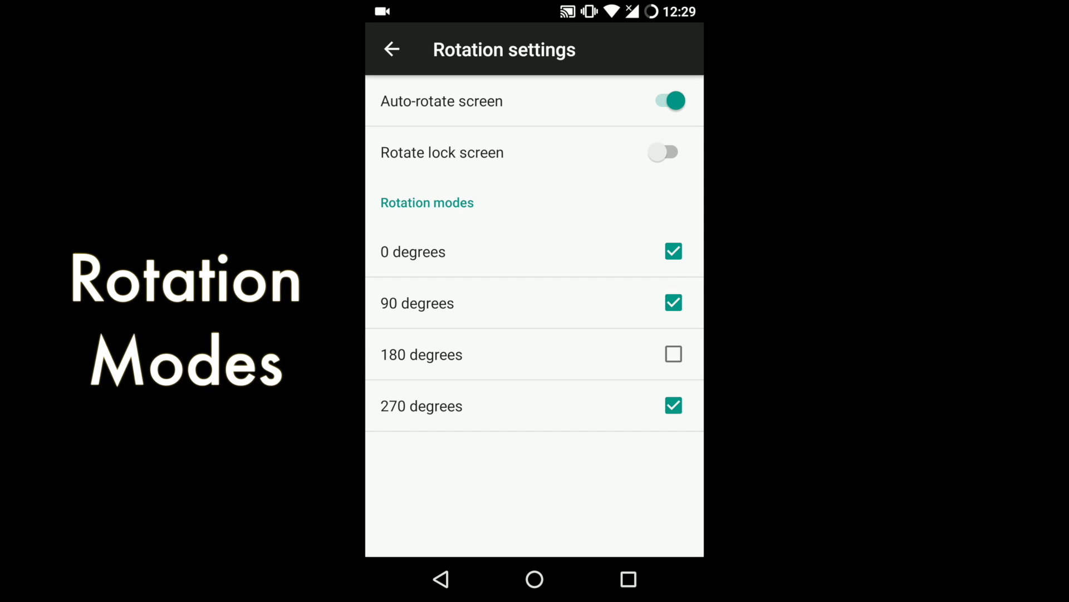
# Allow the 0, 90 and 270 degree rotation modes, leaving 180 degrees unchecked
pyautogui.click(674, 302)
pyautogui.click(674, 355)
pyautogui.click(674, 303)
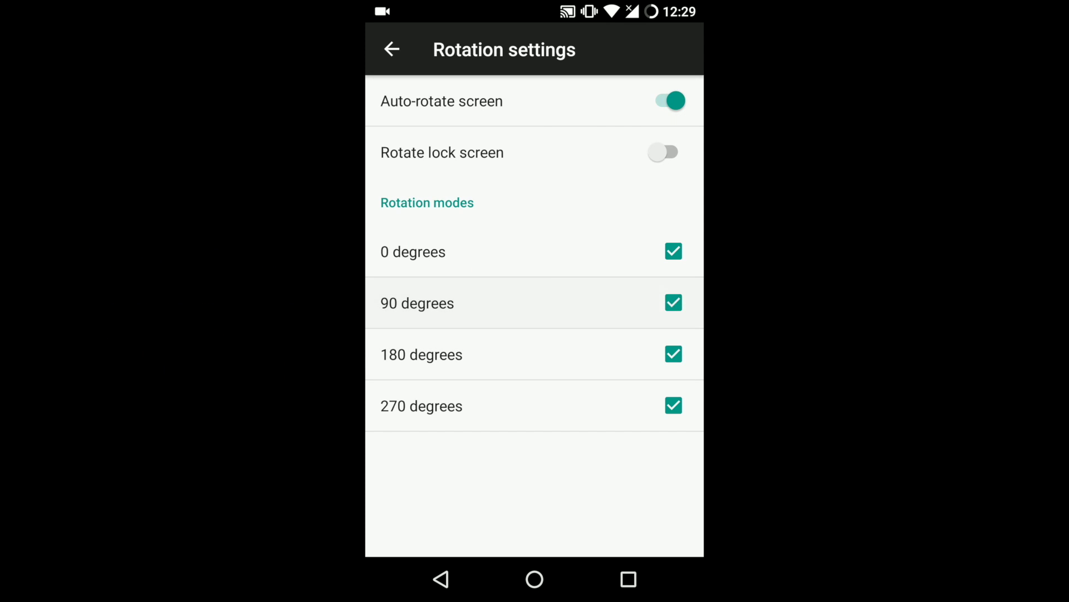
pyautogui.click(674, 354)
pyautogui.click(674, 302)
pyautogui.click(393, 49)
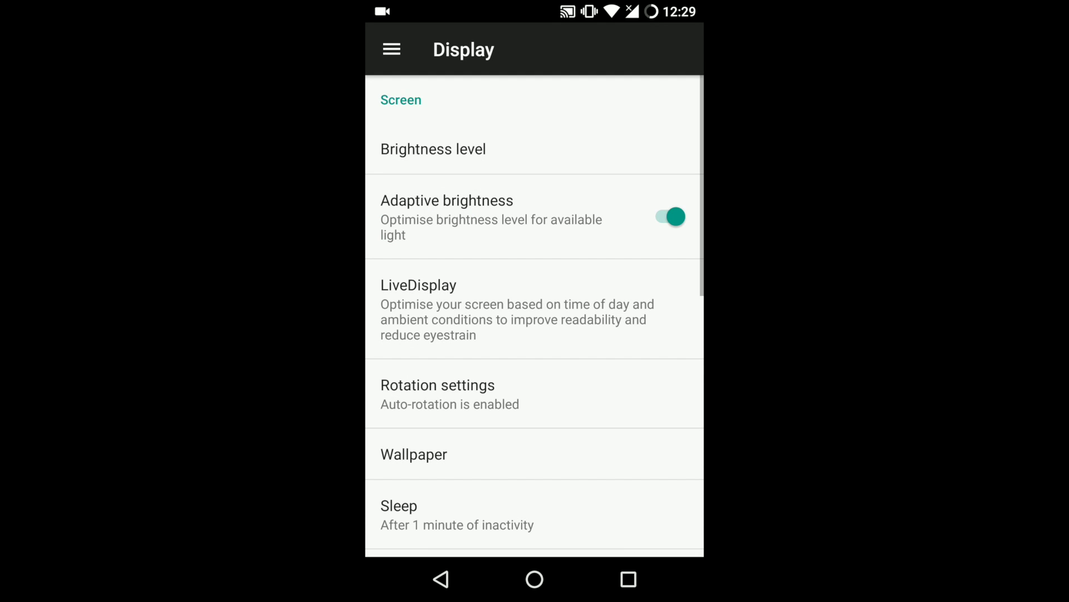
# Confirm Automatic power saver stays at 25% under Battery saver and performance
pyautogui.click(440, 580)
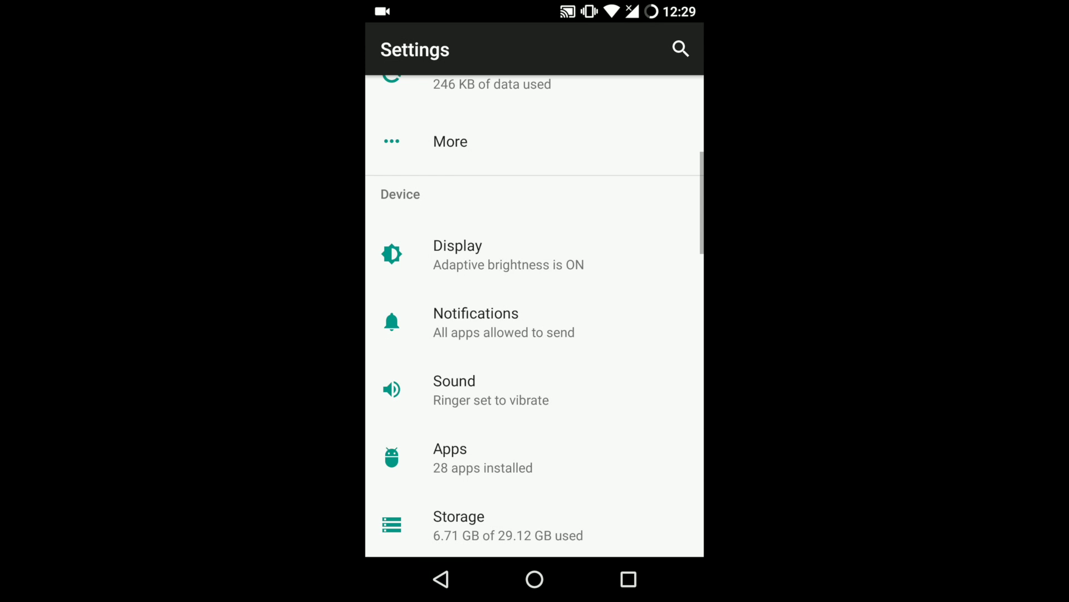
pyautogui.moveTo(660, 469); pyautogui.dragTo(669, 242)
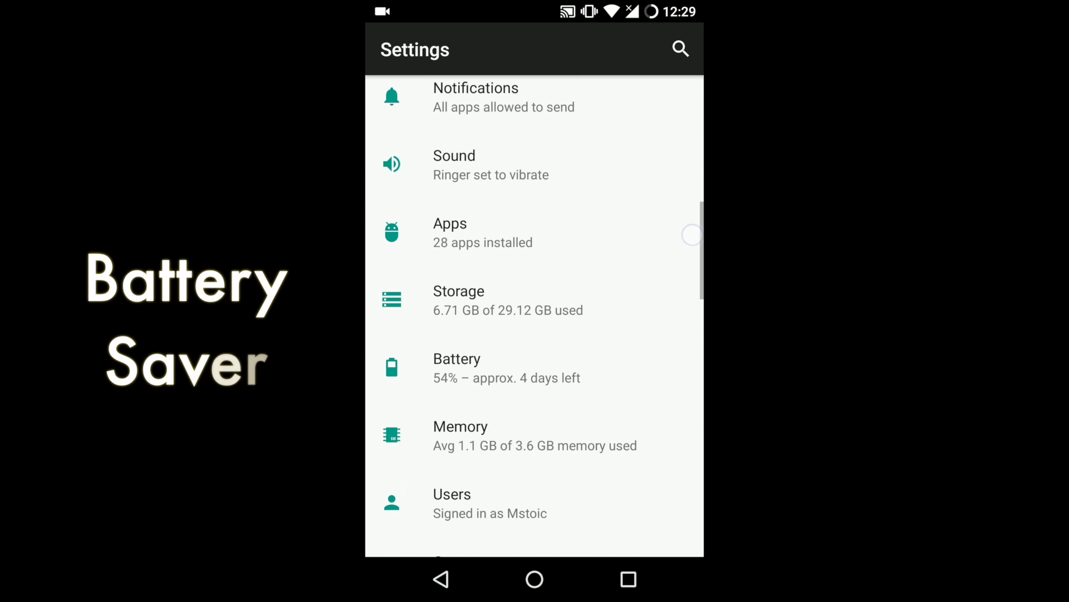
pyautogui.click(535, 368)
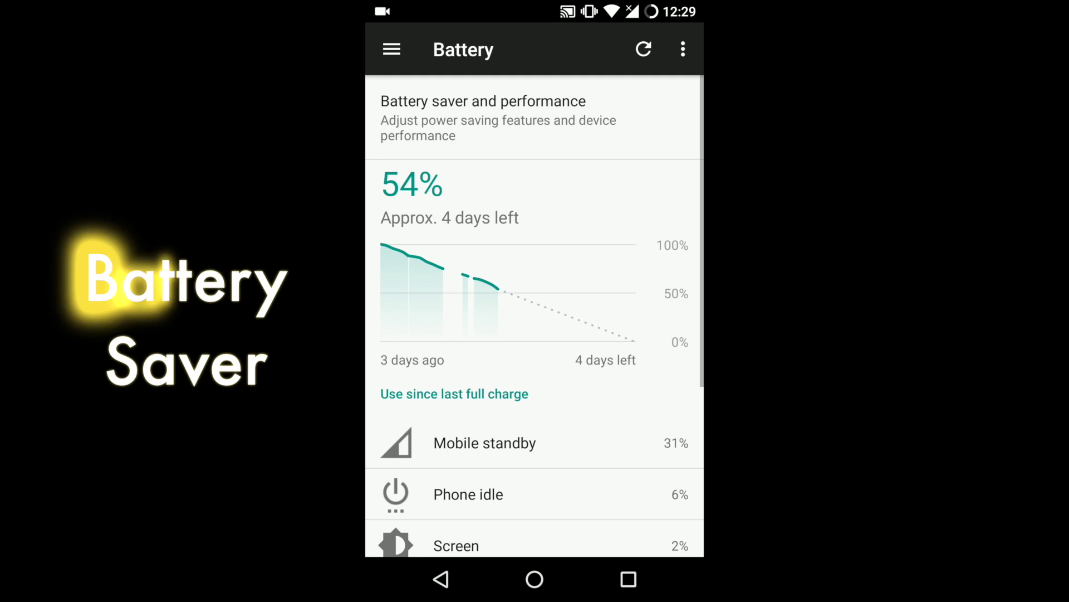
pyautogui.click(535, 117)
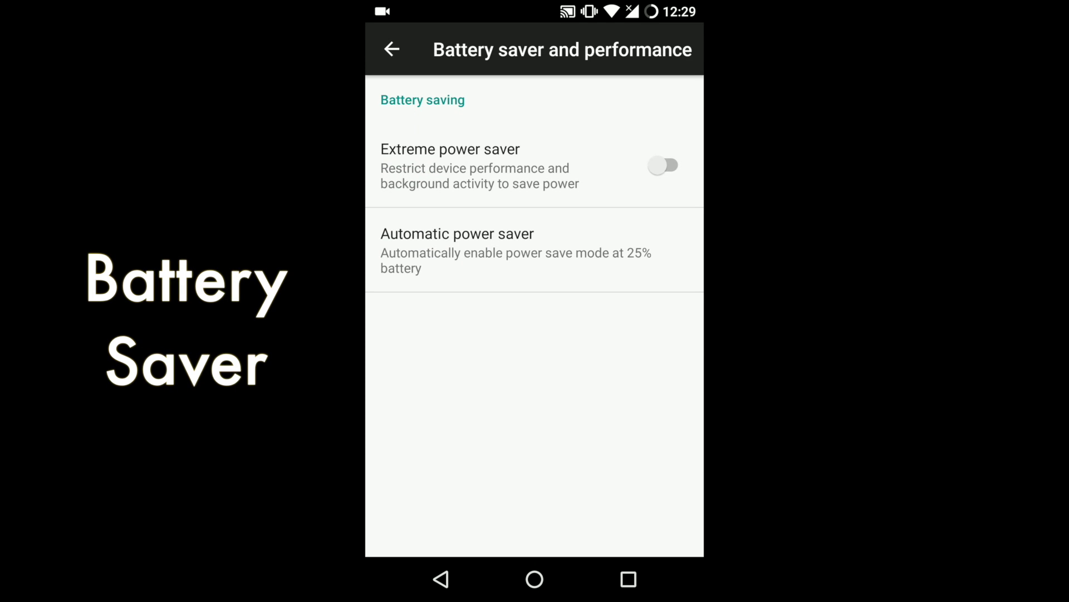
pyautogui.click(650, 256)
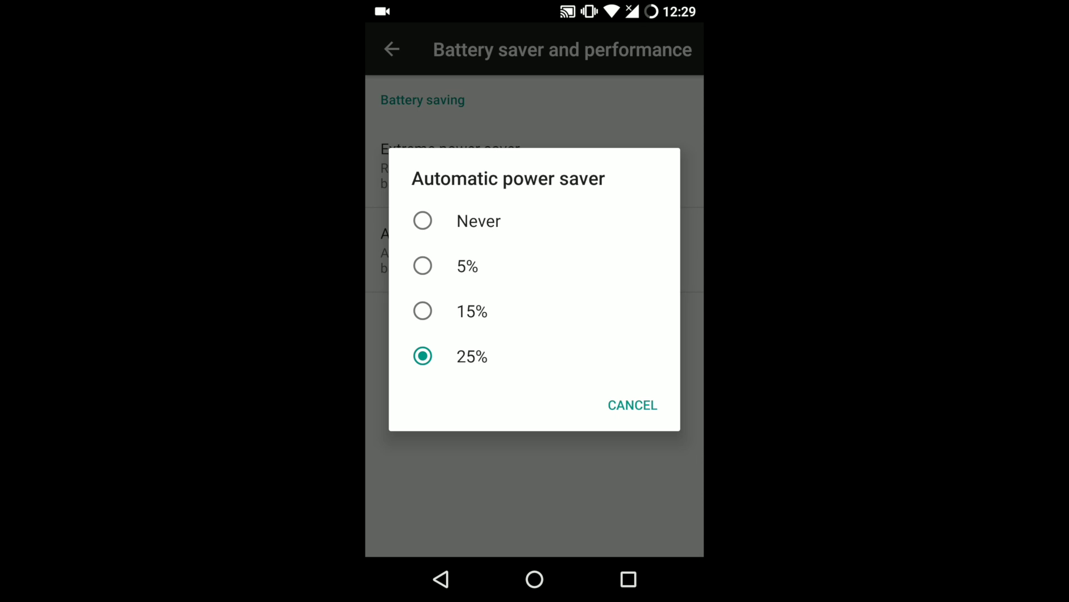
pyautogui.click(633, 405)
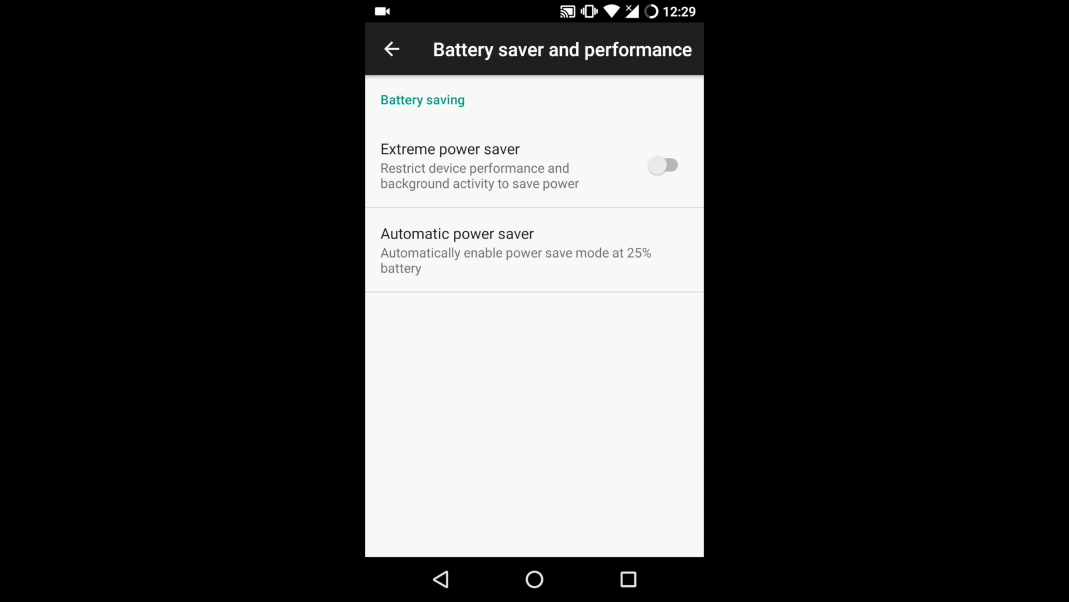
# Back out of Settings to the home screen
pyautogui.click(441, 580)
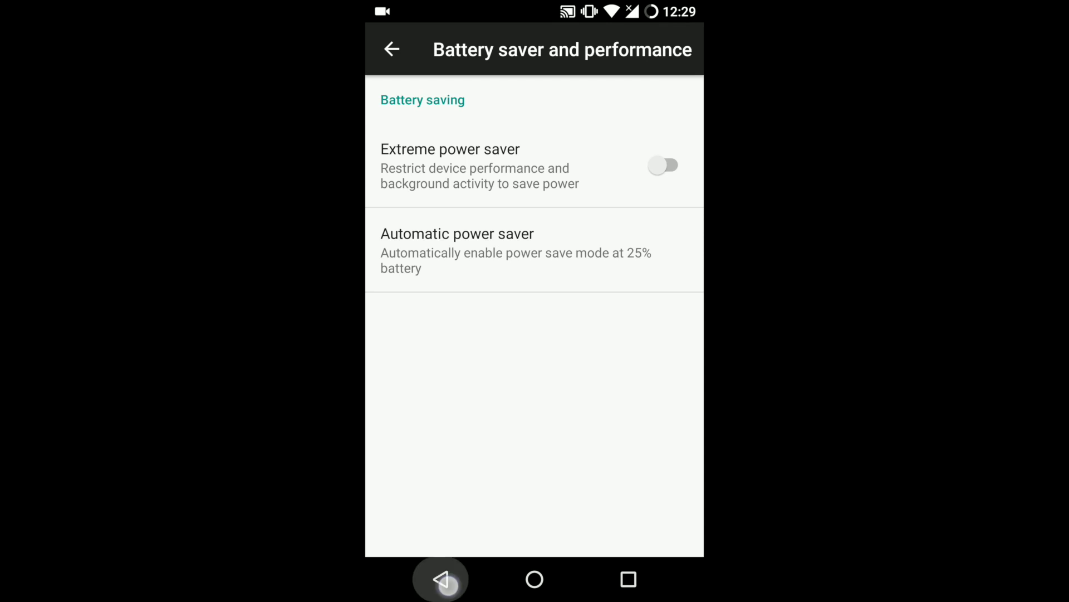
pyautogui.click(441, 579)
pyautogui.click(441, 579)
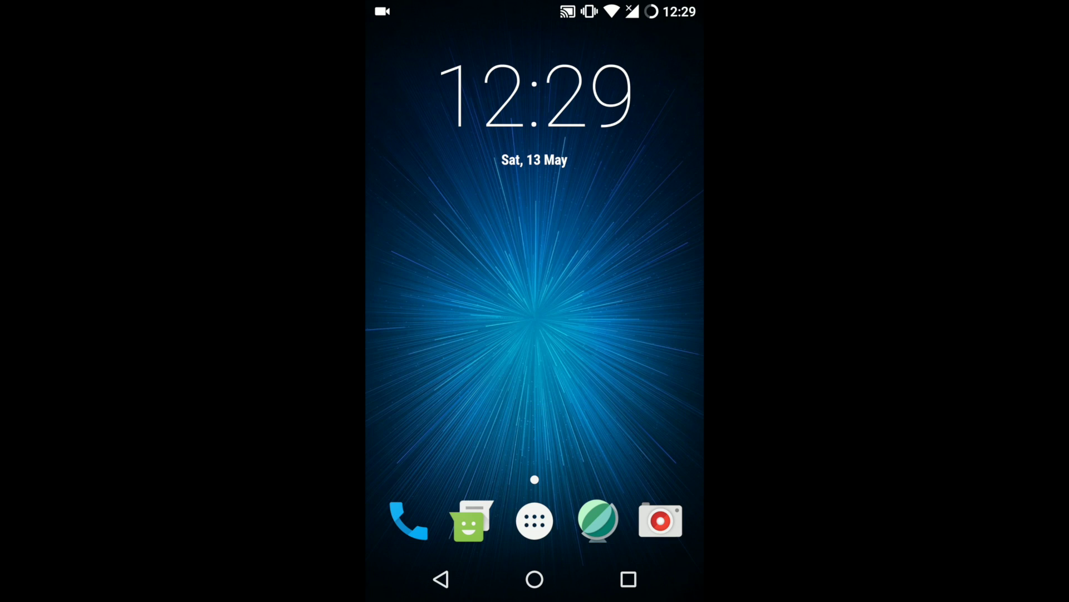